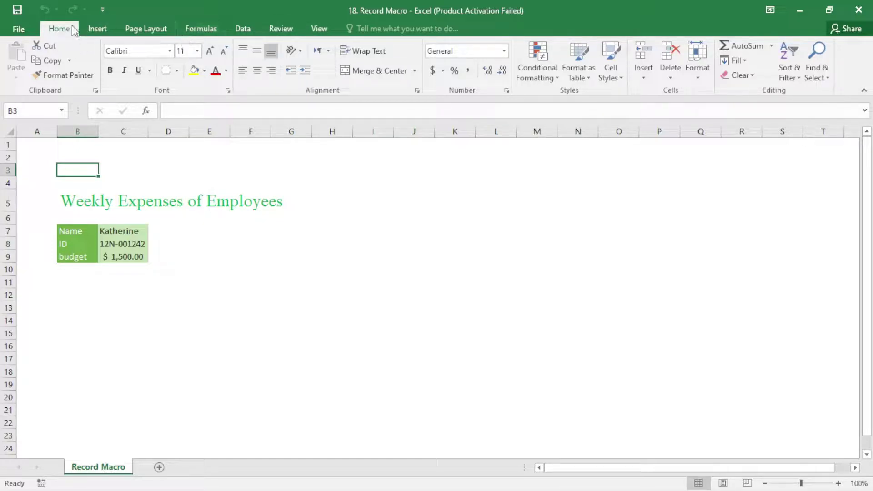
Enable the Developer tab among the ribbon's main tabs and apply the change
{"action": "left_click", "coordinate": [19, 30]}
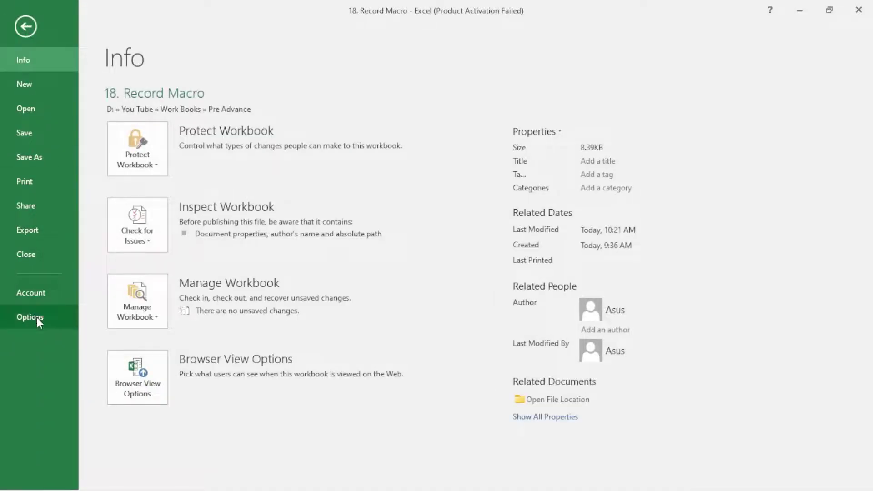
{"action": "left_click", "coordinate": [36, 318]}
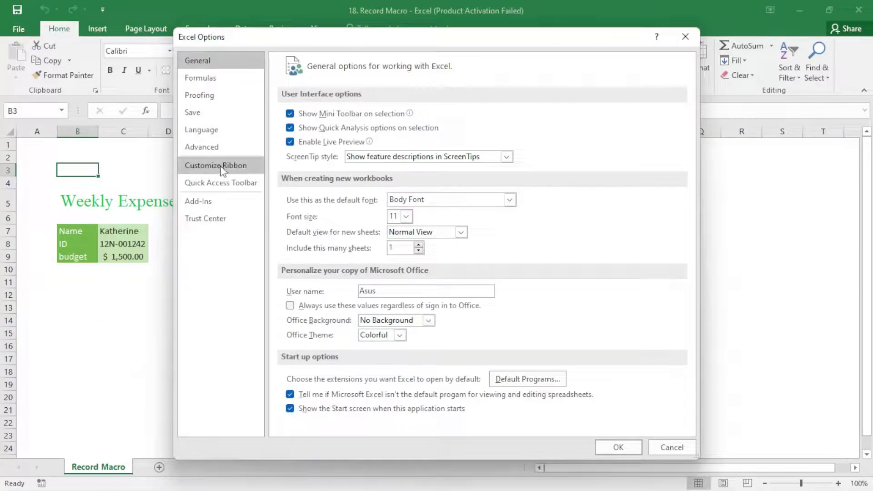
{"action": "left_click", "coordinate": [209, 165]}
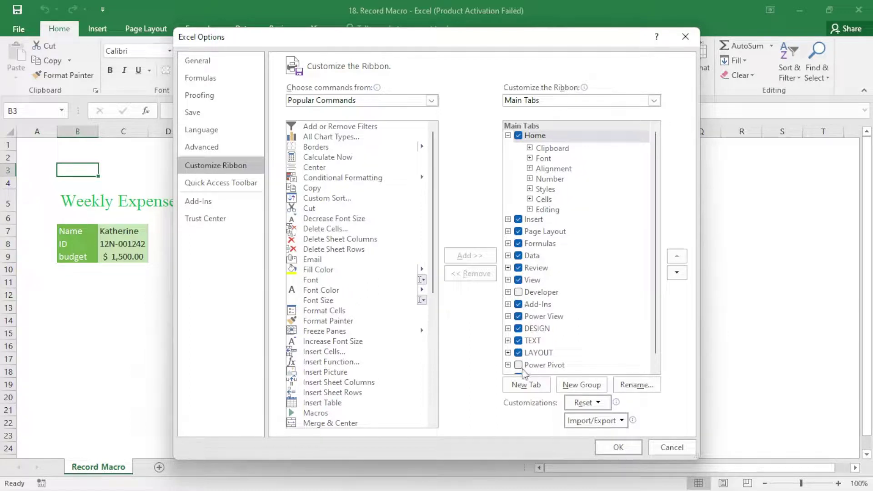
{"action": "left_click", "coordinate": [519, 293]}
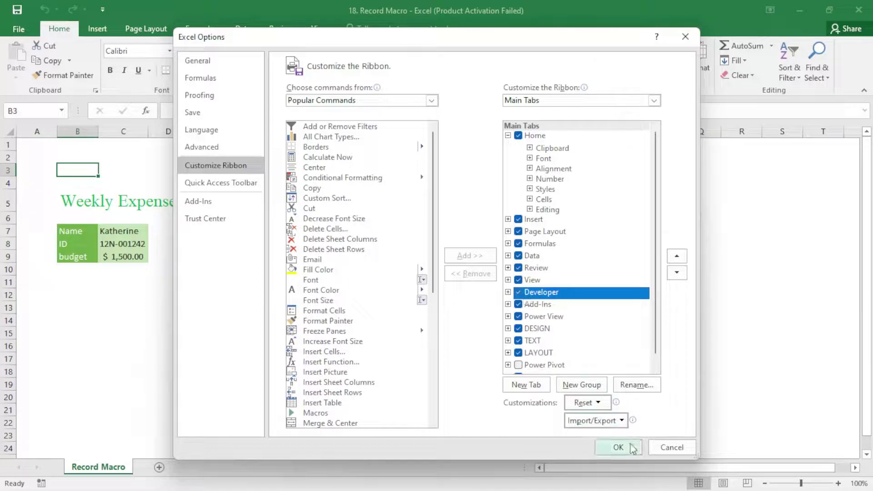
{"action": "left_click", "coordinate": [619, 447]}
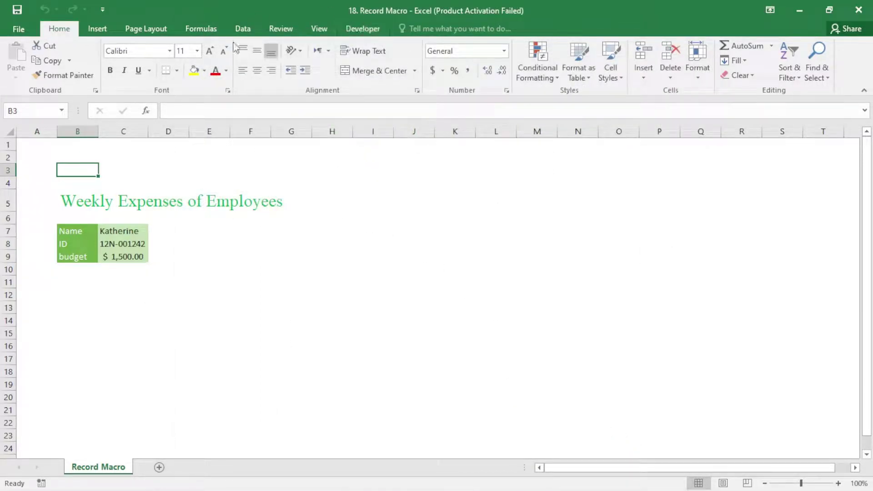
Set up a new macro recording named W-Expense with the shortcut Ctrl+Shift+W
{"action": "left_click", "coordinate": [365, 30]}
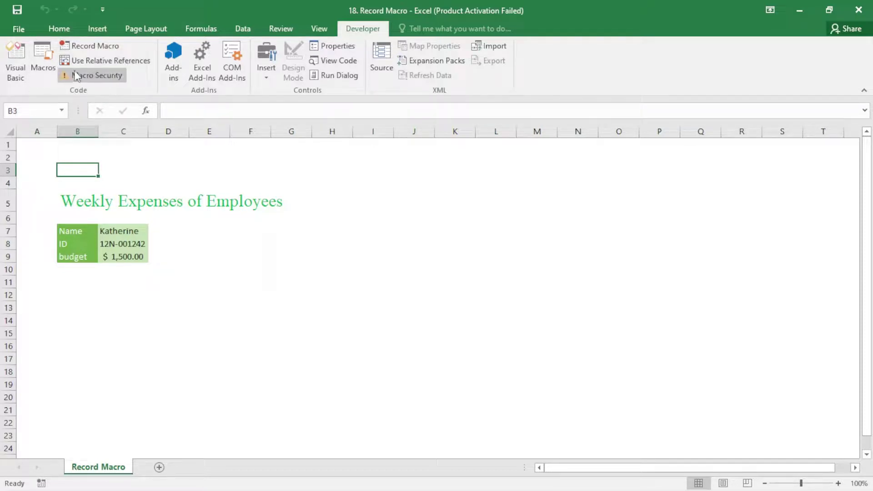
{"action": "left_click", "coordinate": [108, 47]}
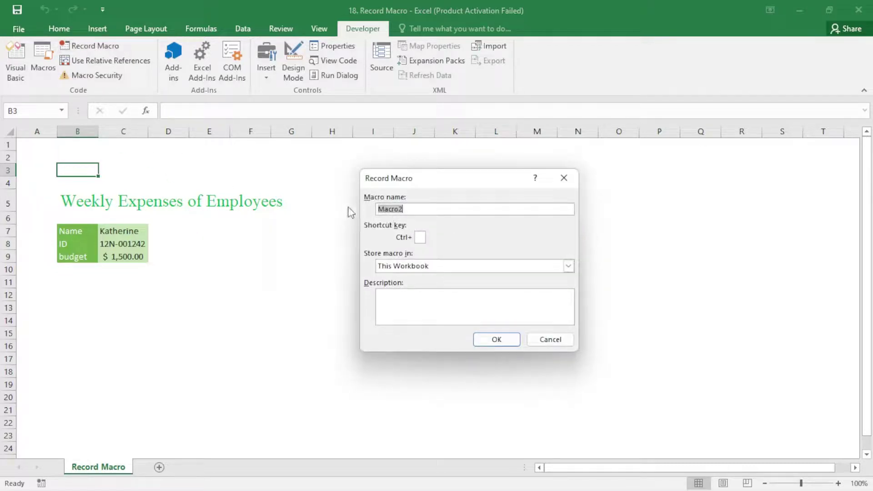
{"action": "left_click", "coordinate": [414, 209]}
{"action": "key", "text": "BackSpace"}
{"action": "key", "text": "BackSpace"}
{"action": "key", "text": "BackSpace"}
{"action": "key", "text": "BackSpace"}
{"action": "key", "text": "BackSpace"}
{"action": "type", "text": "W-Expense"}
{"action": "left_click", "coordinate": [421, 237]}
{"action": "type", "text": "W"}
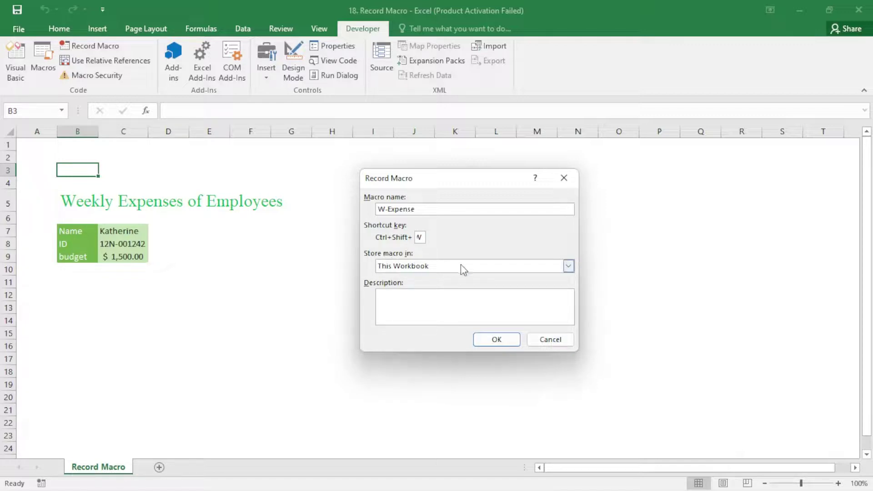
Store the macro in This Workbook and start recording it under the name W_Expense
{"action": "left_click", "coordinate": [569, 267]}
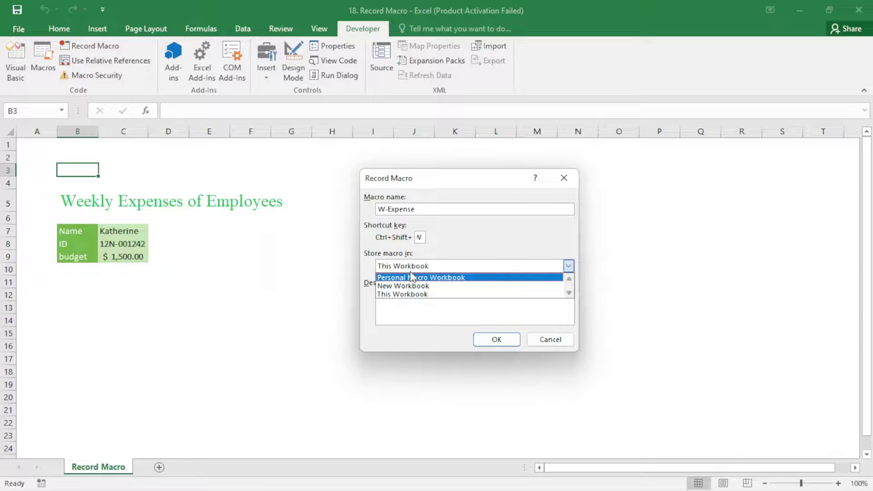
{"action": "left_click", "coordinate": [395, 294]}
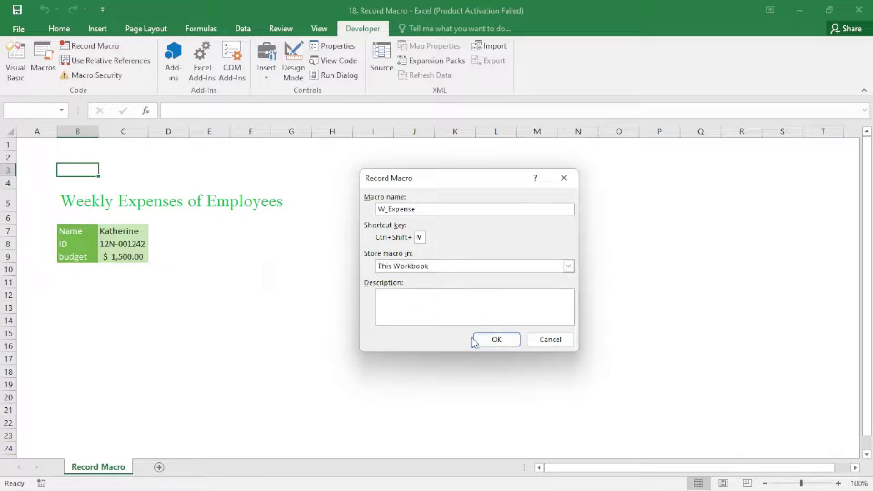
{"action": "left_click", "coordinate": [496, 341]}
{"action": "left_click", "coordinate": [497, 340]}
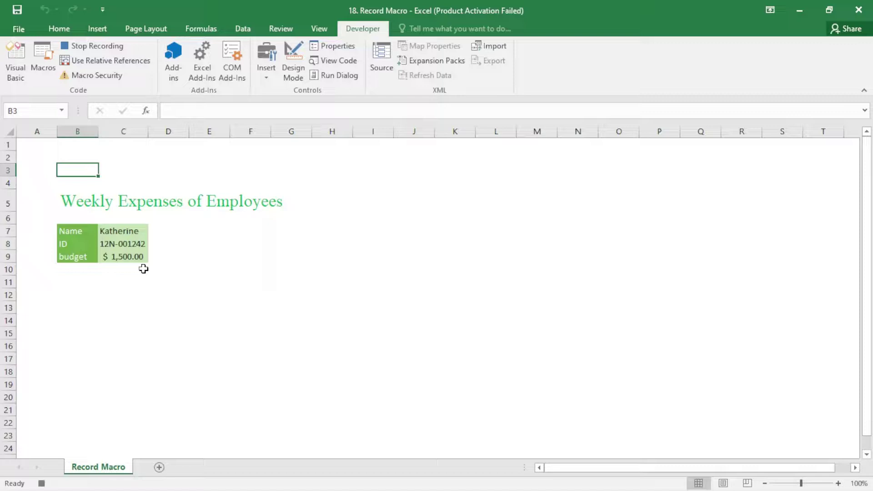
Add a new worksheet and enter the title "Weekly Expense" in cell A2
{"action": "left_click", "coordinate": [159, 467]}
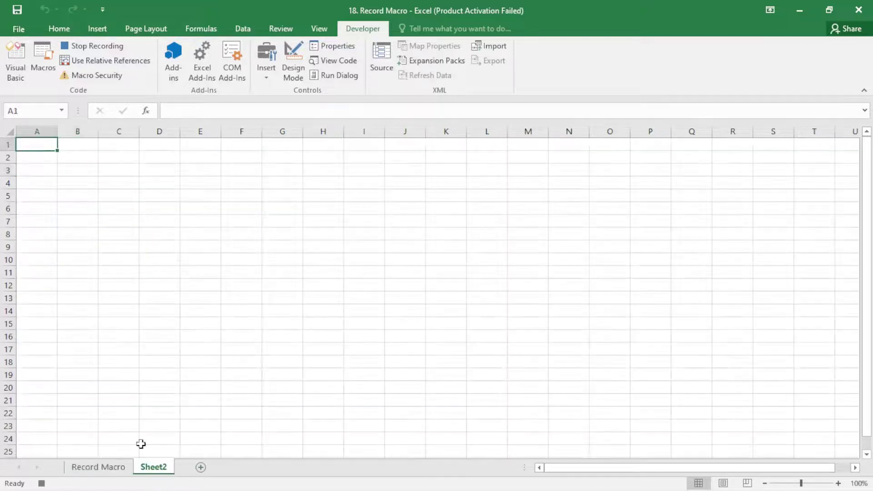
{"action": "left_click", "coordinate": [42, 160]}
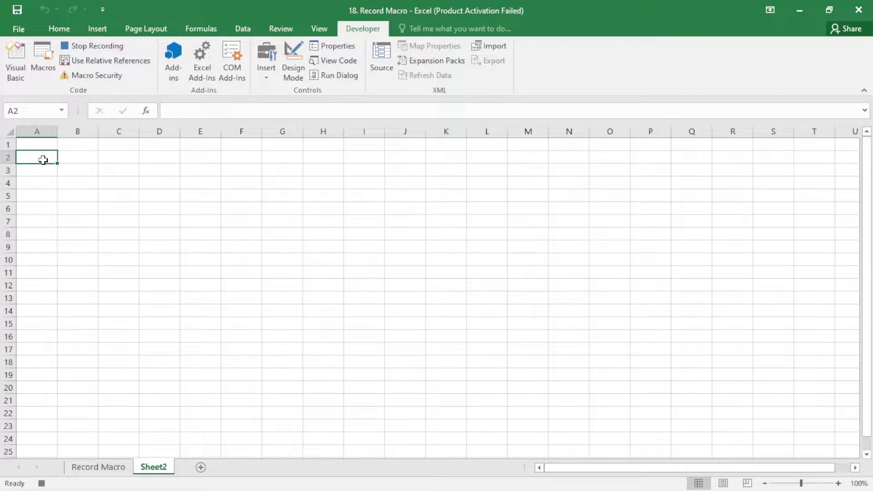
{"action": "type", "text": "Weekl"}
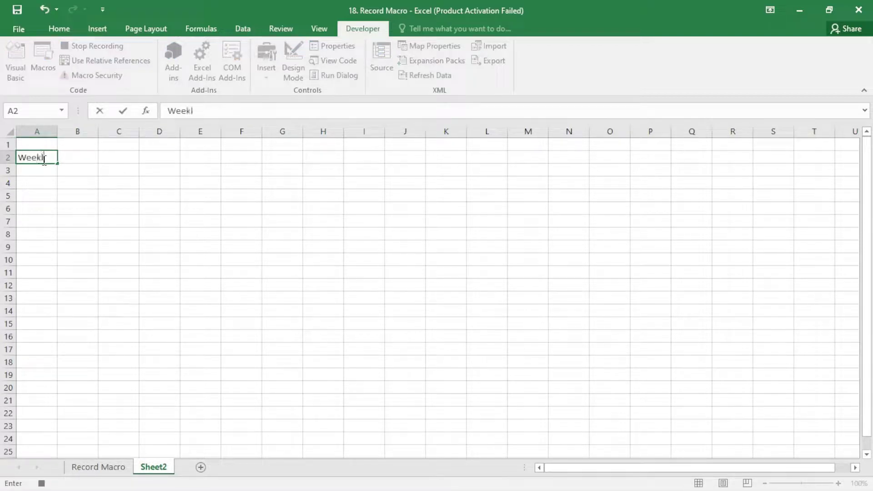
{"action": "type", "text": "y Expense"}
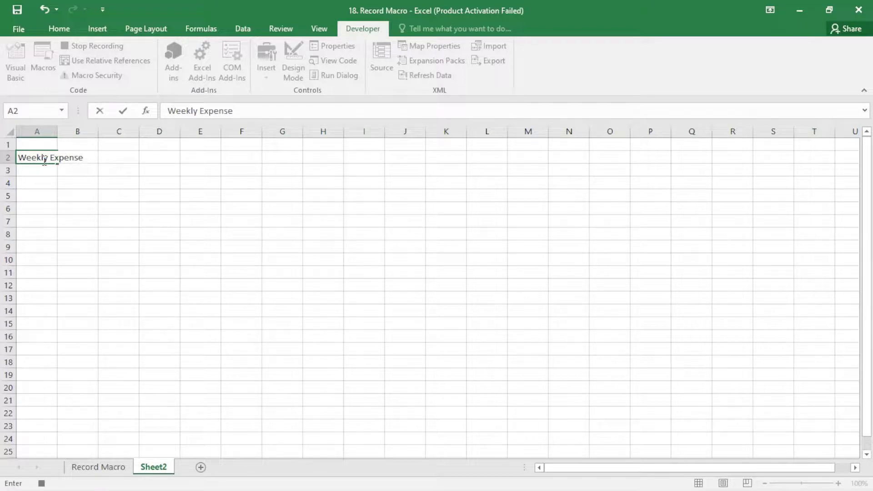
{"action": "key", "text": "Return"}
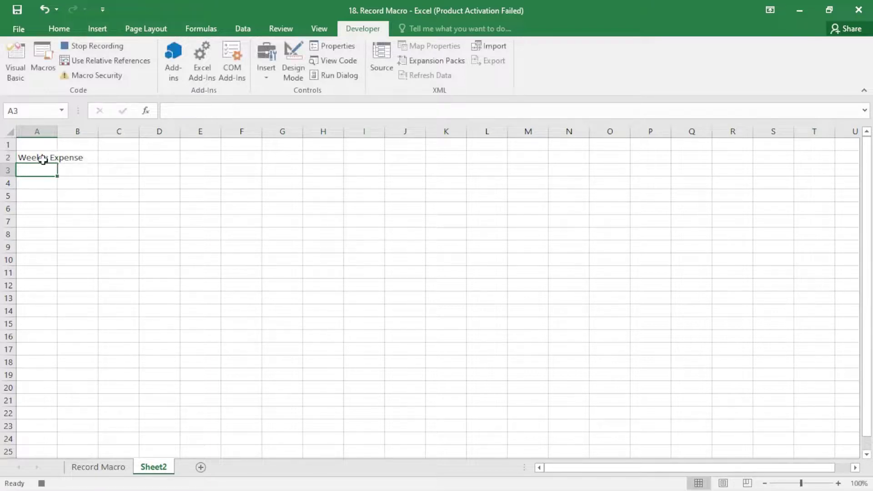
Enter the labels Name, ID and Budget in cells A4 to A6
{"action": "key", "text": "Return"}
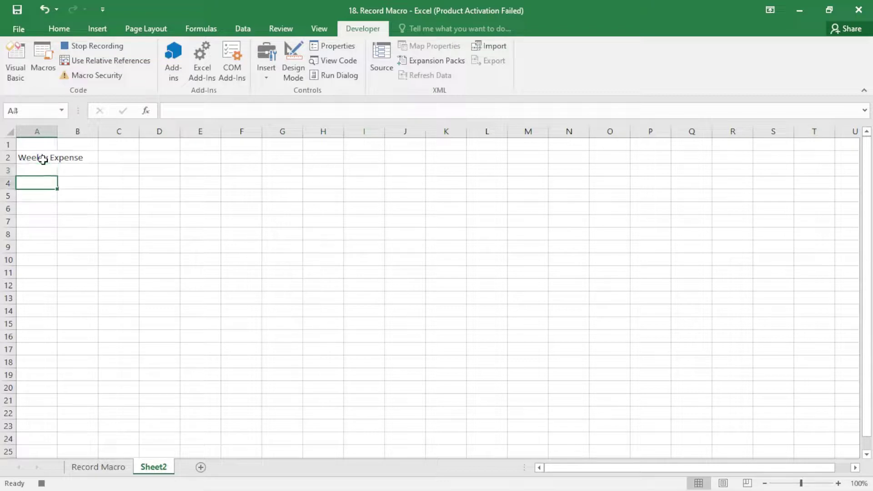
{"action": "type", "text": "Name"}
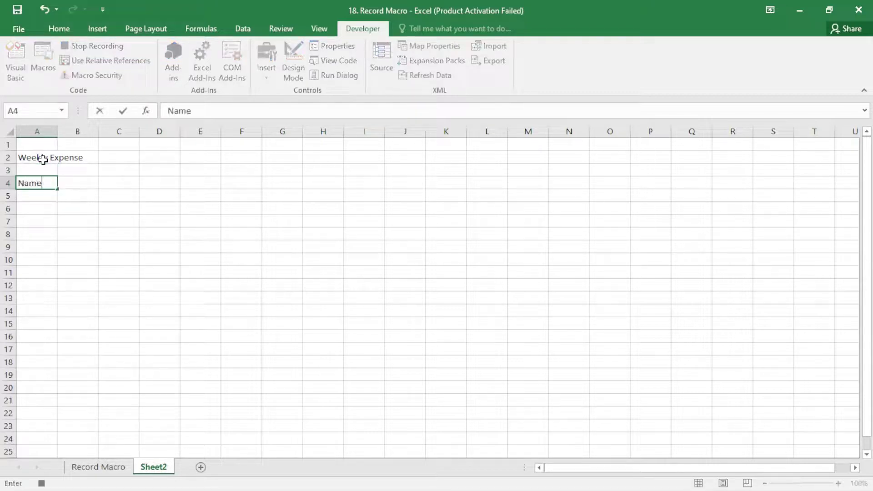
{"action": "key", "text": "Return"}
{"action": "type", "text": "ID"}
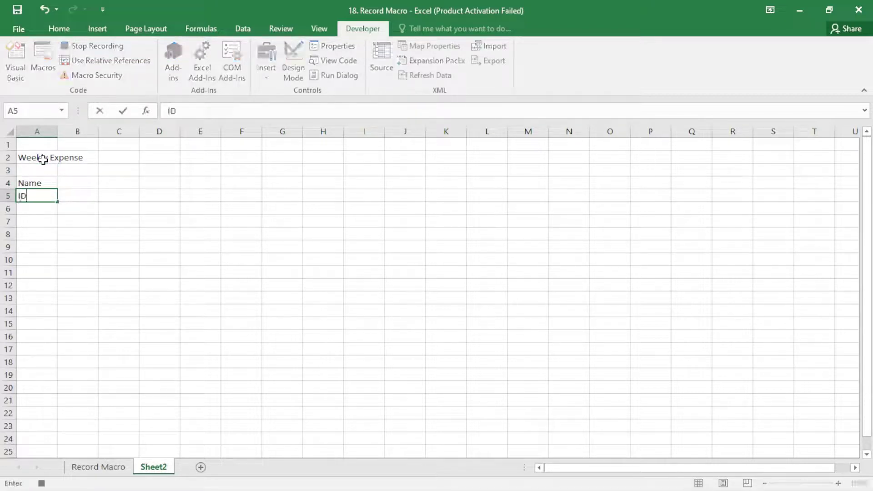
{"action": "key", "text": "Return"}
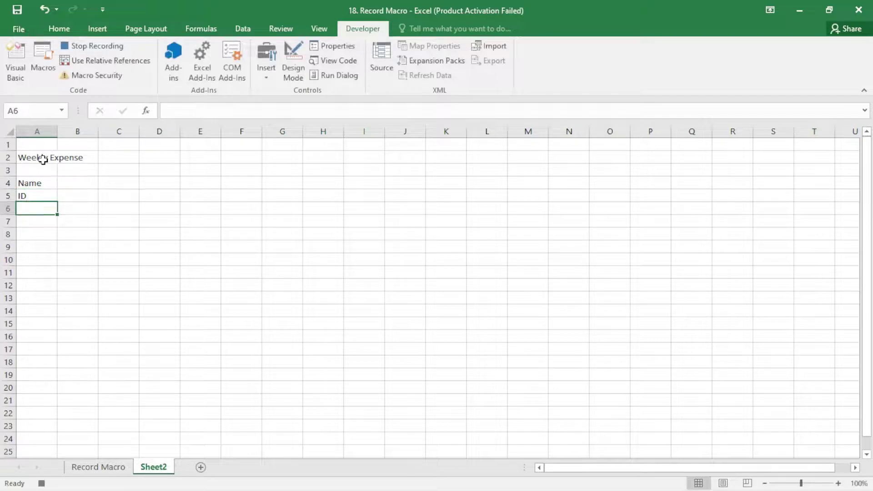
{"action": "type", "text": "Bu"}
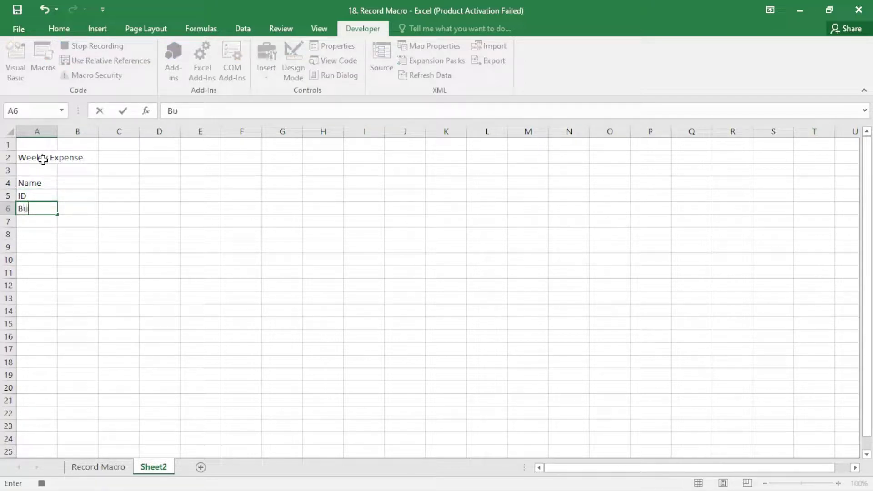
{"action": "type", "text": "dget"}
{"action": "key", "text": "Return"}
Enter the column headers Day, Item, Qunatity, Price and Total in cells A8 to E8
{"action": "key", "text": "Return"}
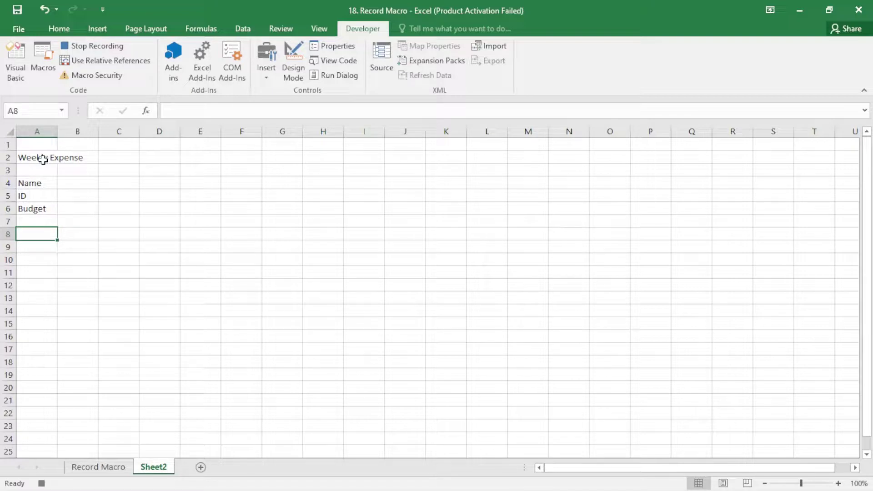
{"action": "type", "text": "Day"}
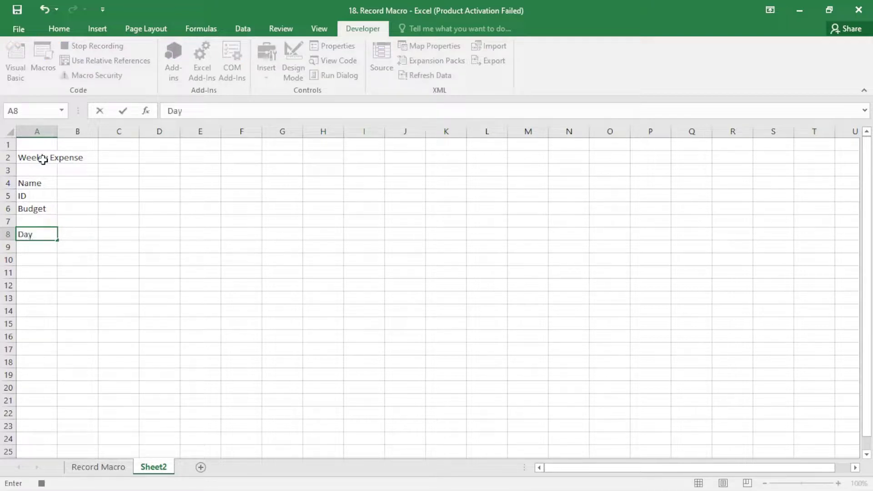
{"action": "key", "text": "Tab"}
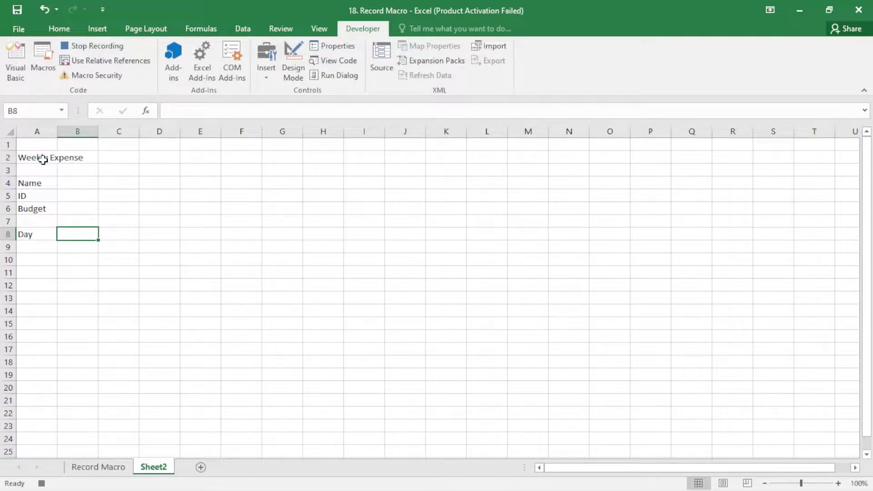
{"action": "type", "text": "Item"}
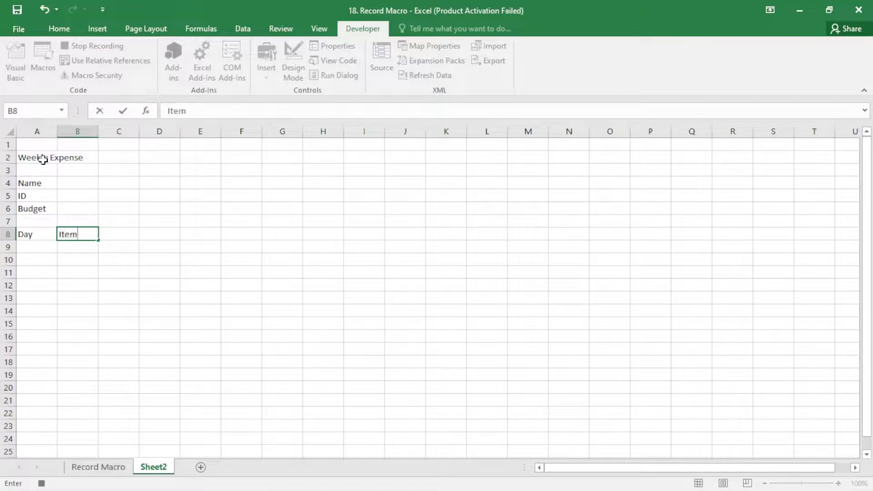
{"action": "key", "text": "Tab"}
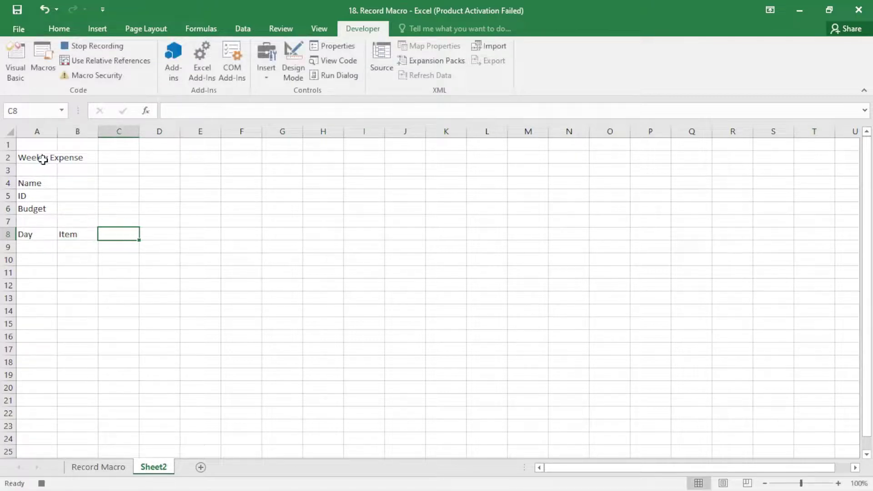
{"action": "type", "text": "Quna"}
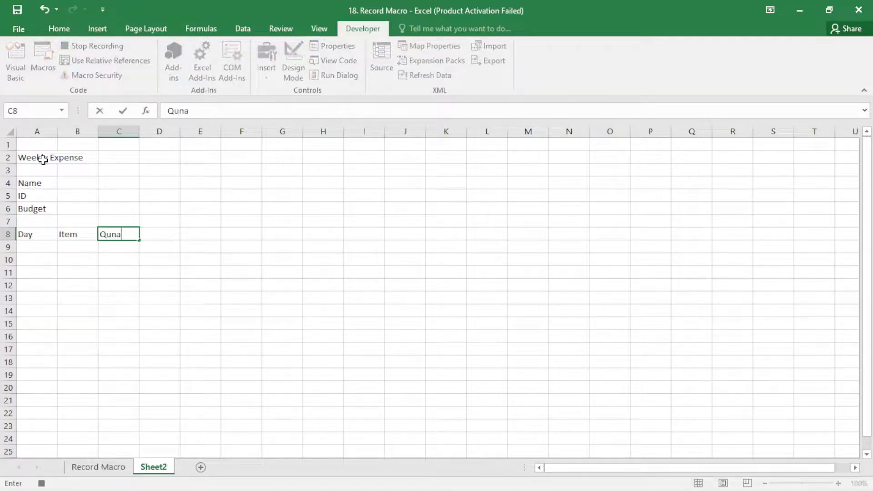
{"action": "type", "text": "tiy"}
{"action": "key", "text": "BackSpace"}
{"action": "type", "text": "ty"}
{"action": "key", "text": "Tab"}
{"action": "type", "text": "P"}
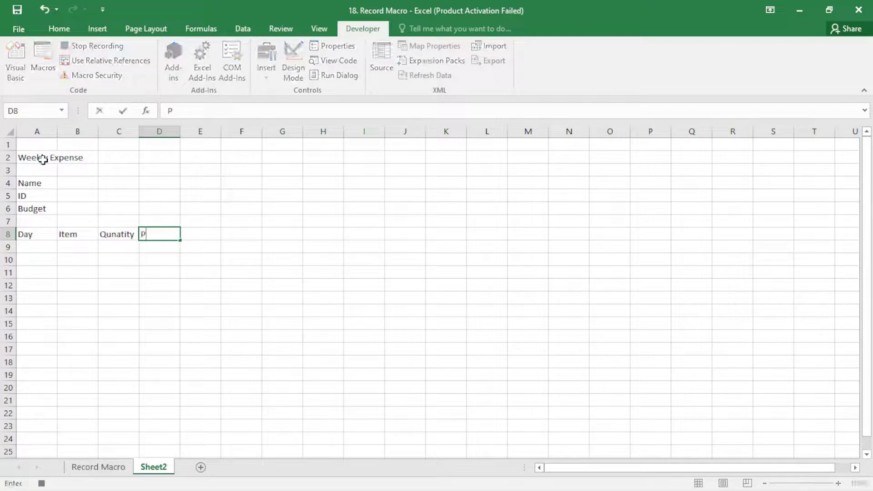
{"action": "type", "text": "rice"}
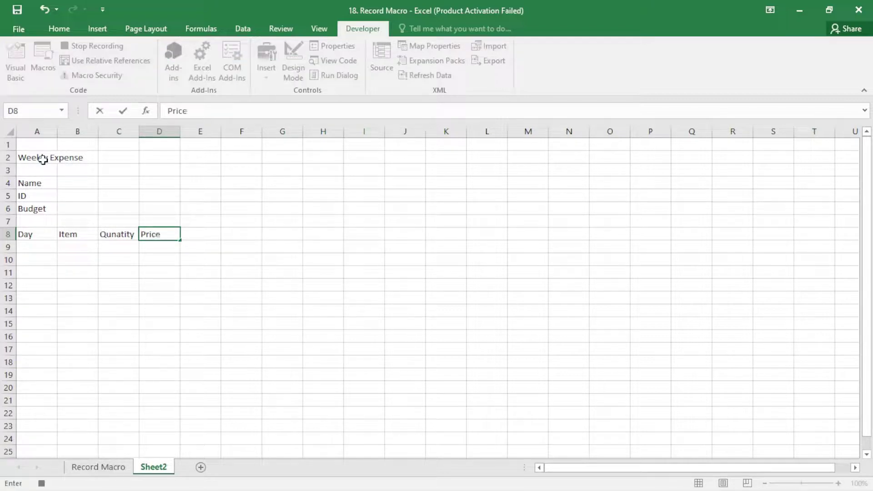
{"action": "key", "text": "Tab"}
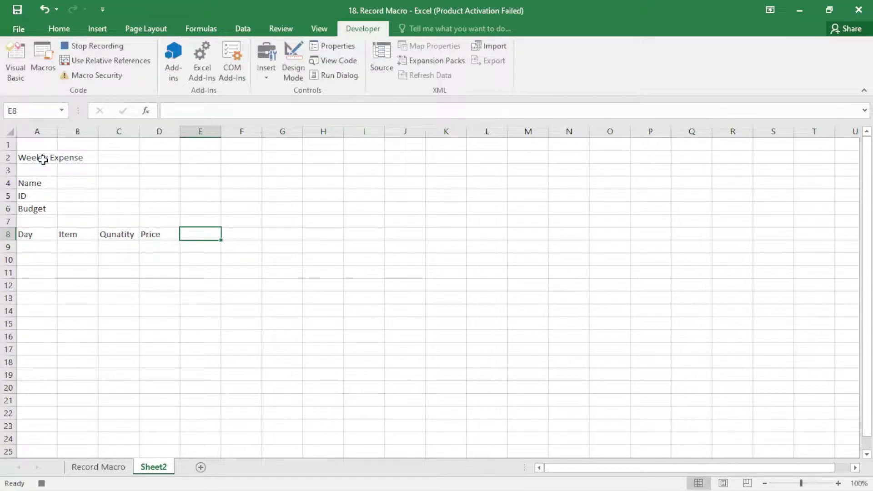
{"action": "type", "text": "T"}
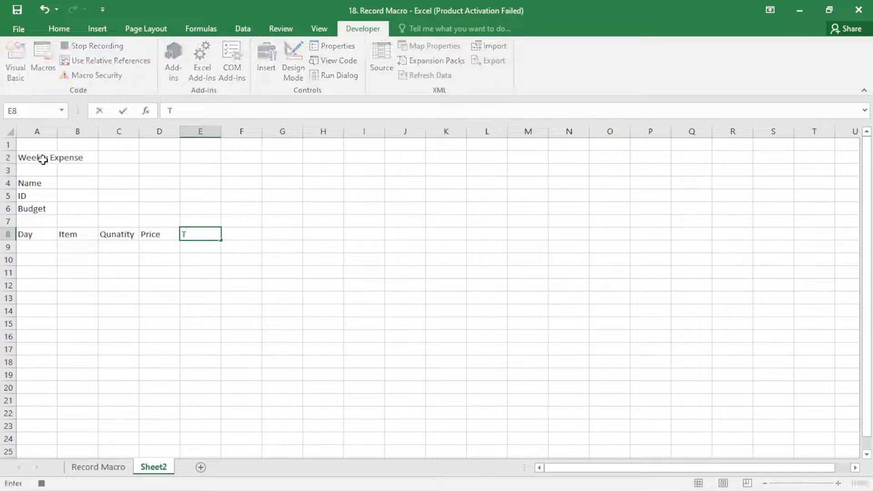
{"action": "type", "text": "otal"}
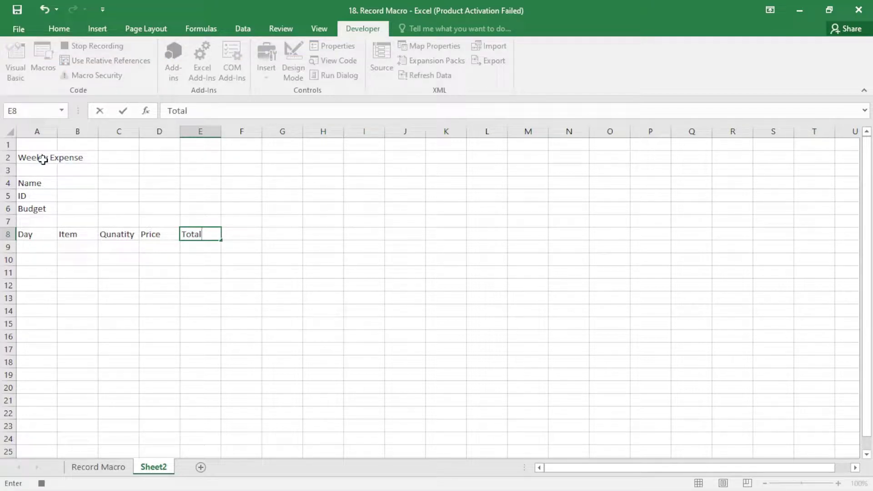
{"action": "key", "text": "Return"}
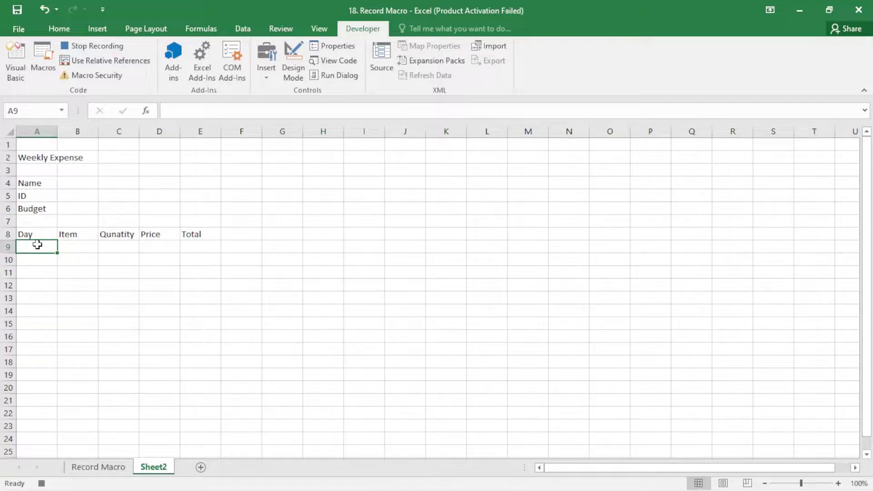
Enter Mon in cell A9 and autofill the weekdays through Sun down to cell A15
{"action": "type", "text": "Mo"}
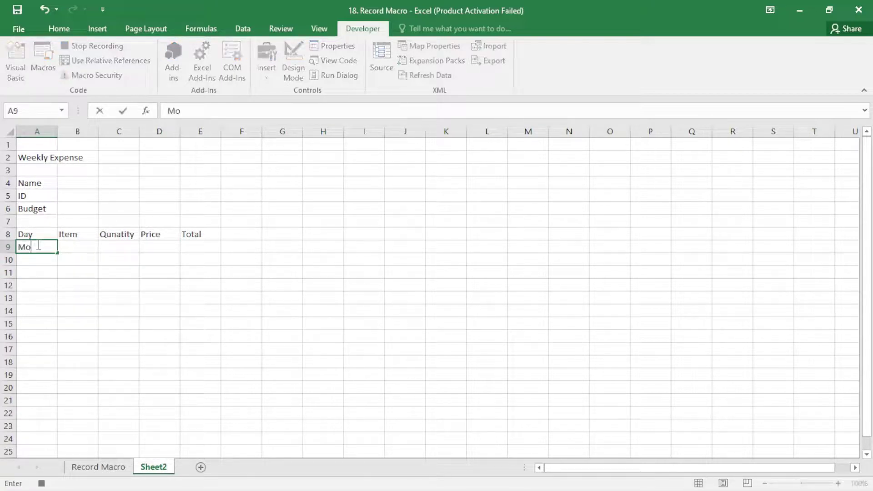
{"action": "type", "text": "n"}
{"action": "key", "text": "Return"}
{"action": "left_click", "coordinate": [44, 246]}
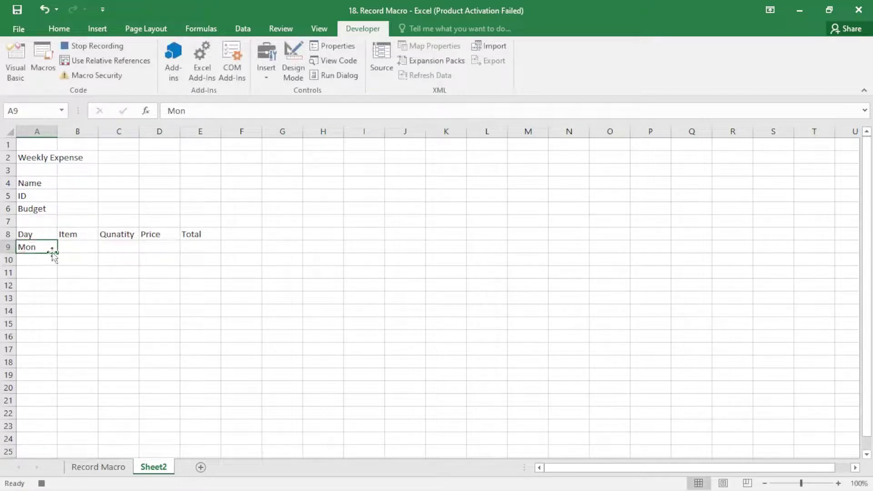
{"action": "left_click_drag", "start_coordinate": [57, 253], "coordinate": [57, 329]}
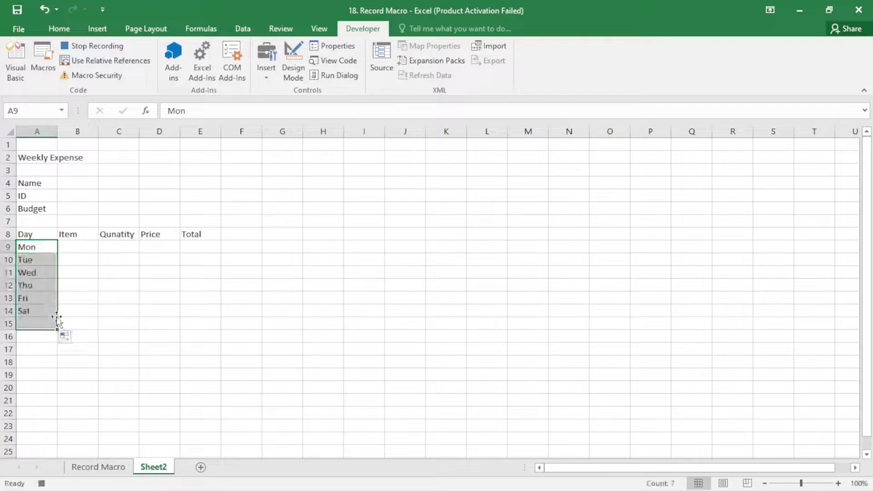
Enter the label Total in cell A16 below the weekdays
{"action": "left_click", "coordinate": [36, 341]}
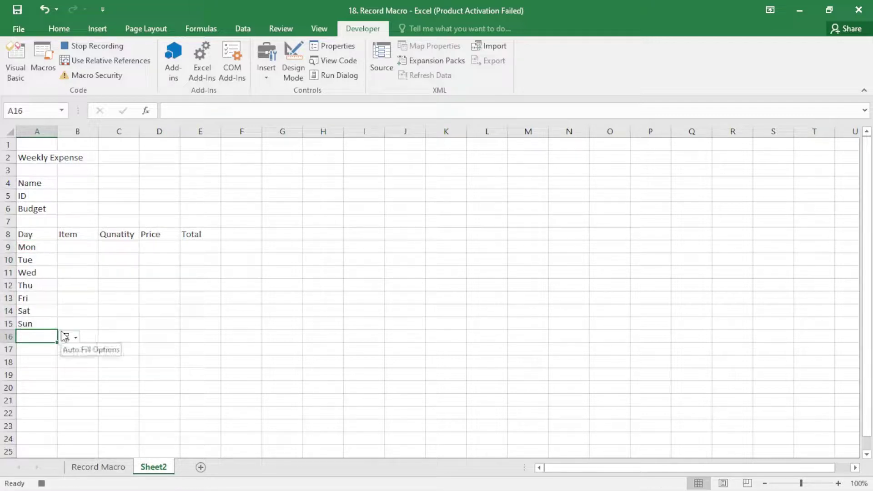
{"action": "type", "text": "to"}
{"action": "key", "text": "BackSpace"}
{"action": "key", "text": "BackSpace"}
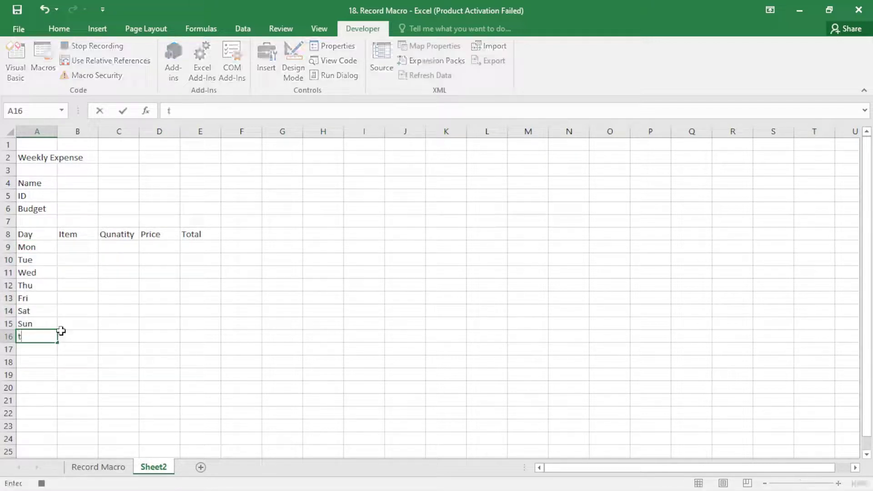
{"action": "type", "text": "Total"}
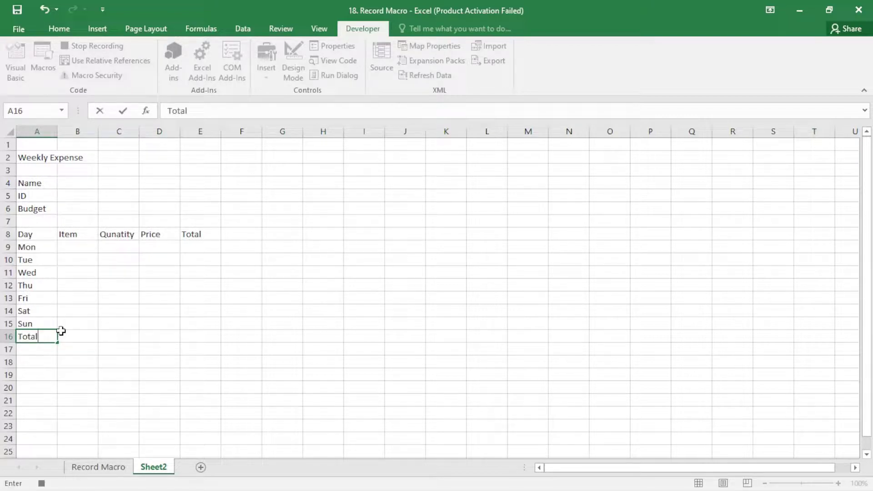
{"action": "left_click", "coordinate": [62, 336]}
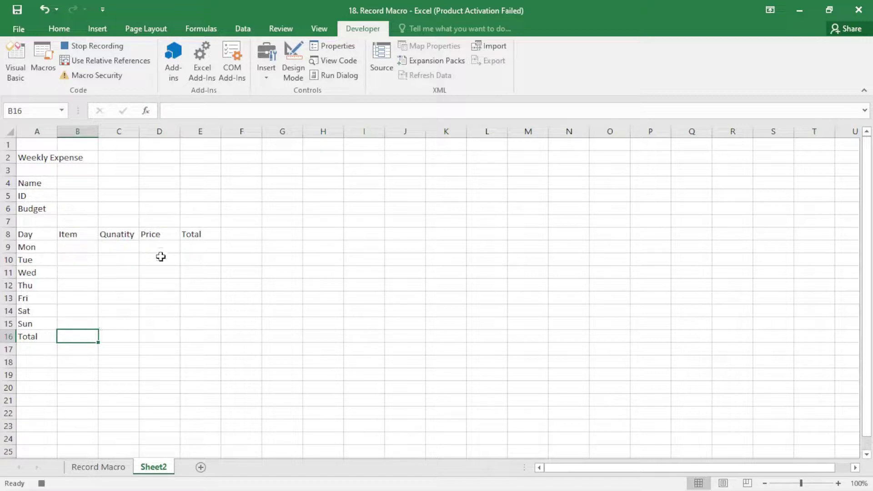
Enter the formula =C9*D9 in cell E9 and fill it down to E15
{"action": "left_click", "coordinate": [208, 249]}
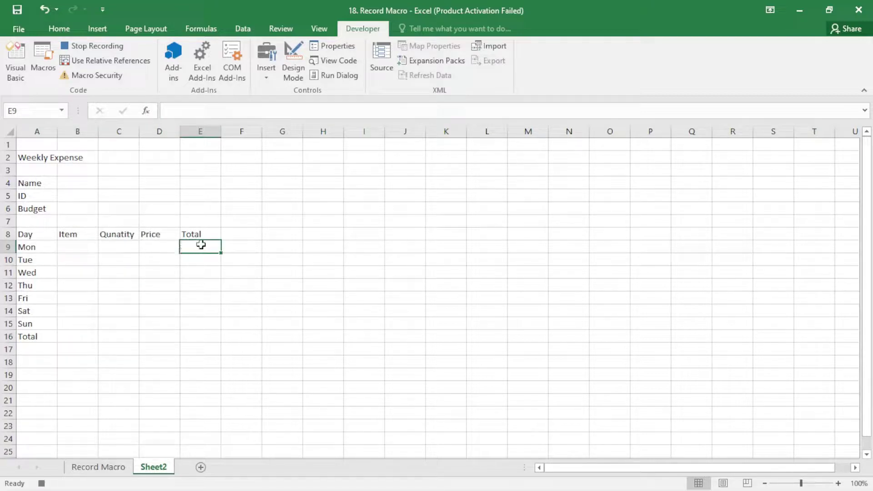
{"action": "type", "text": "="}
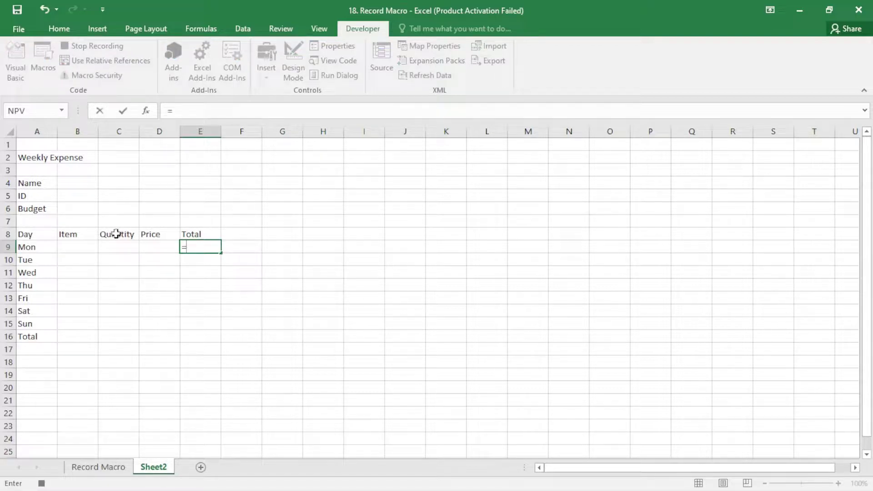
{"action": "left_click", "coordinate": [123, 248]}
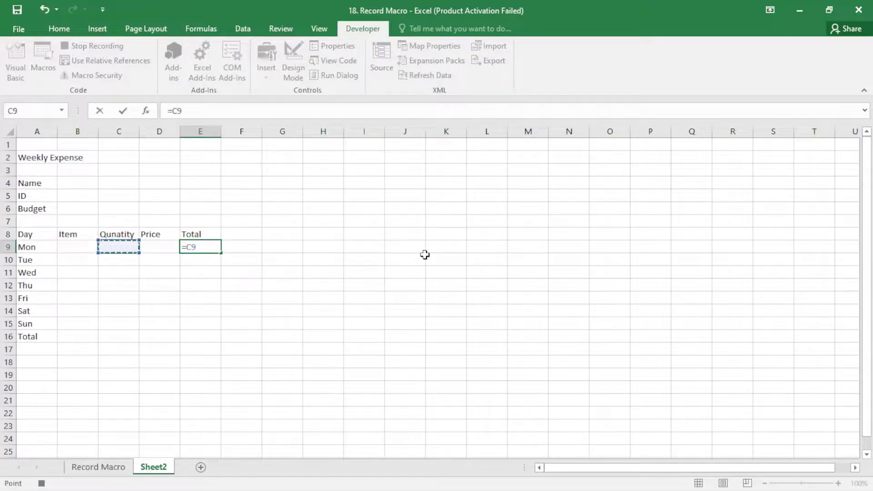
{"action": "type", "text": "*"}
{"action": "left_click", "coordinate": [157, 244]}
{"action": "key", "text": "Return"}
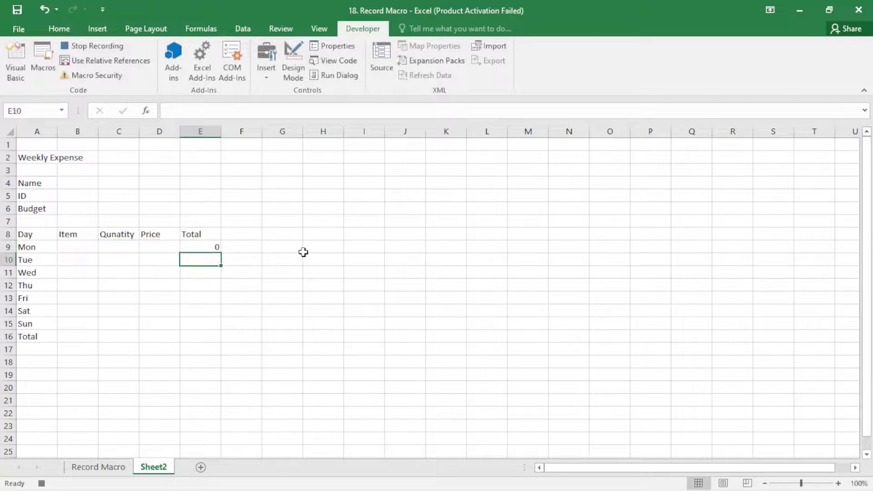
{"action": "left_click", "coordinate": [197, 246]}
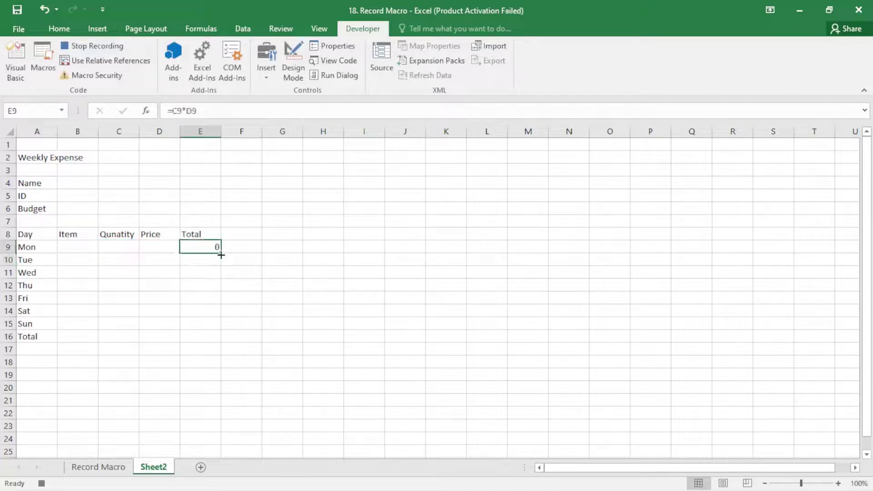
{"action": "left_click_drag", "start_coordinate": [221, 253], "coordinate": [220, 330]}
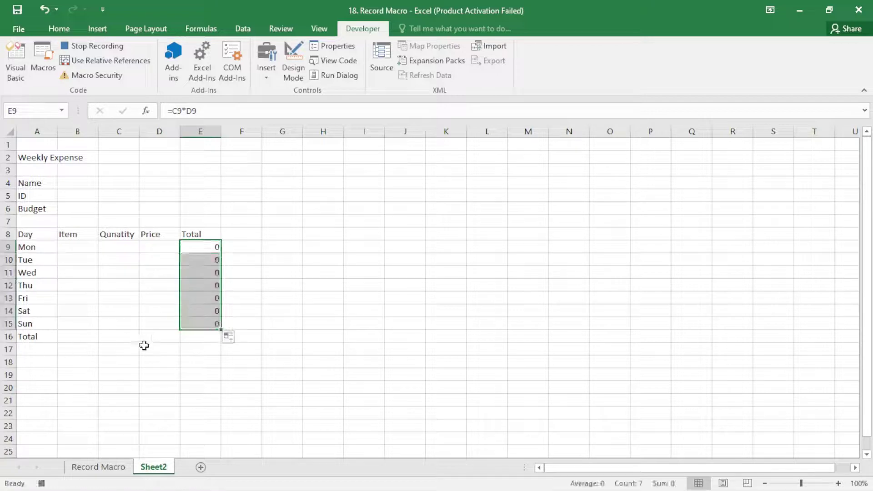
Sum the daily totals in cell E16 with a SUM formula over E9:E15
{"action": "left_click", "coordinate": [195, 337]}
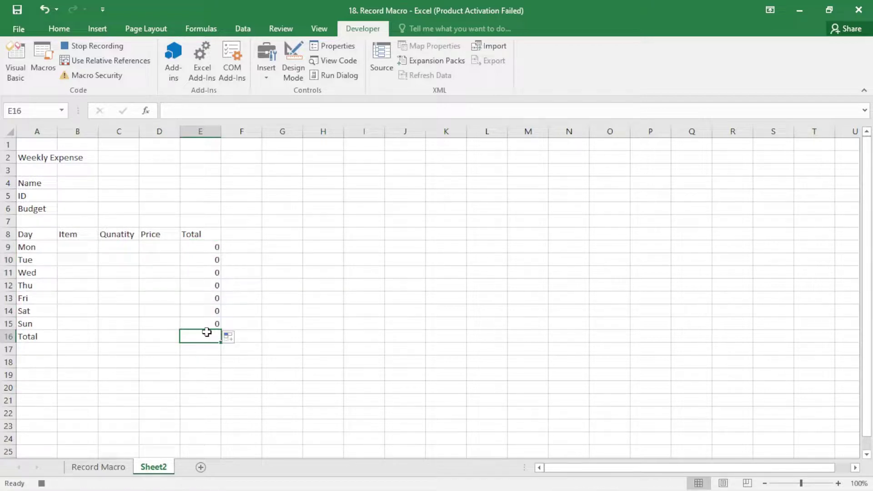
{"action": "type", "text": "f"}
{"action": "key", "text": "BackSpace"}
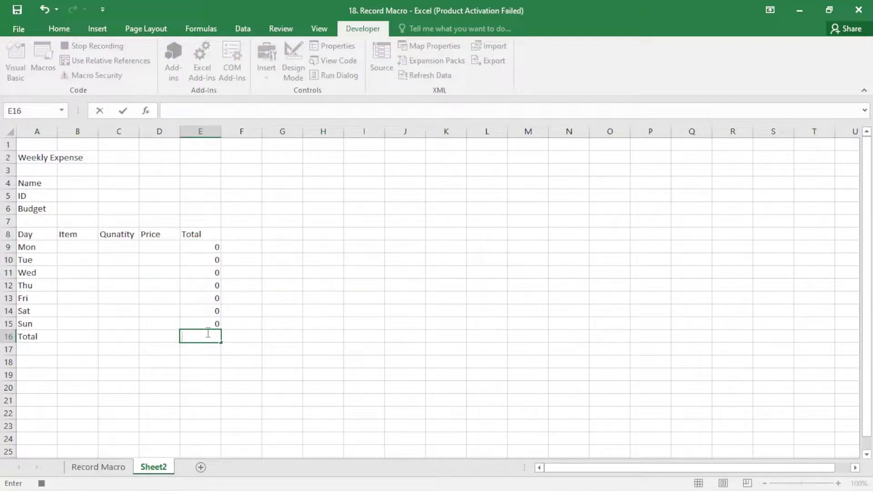
{"action": "type", "text": "=sum"}
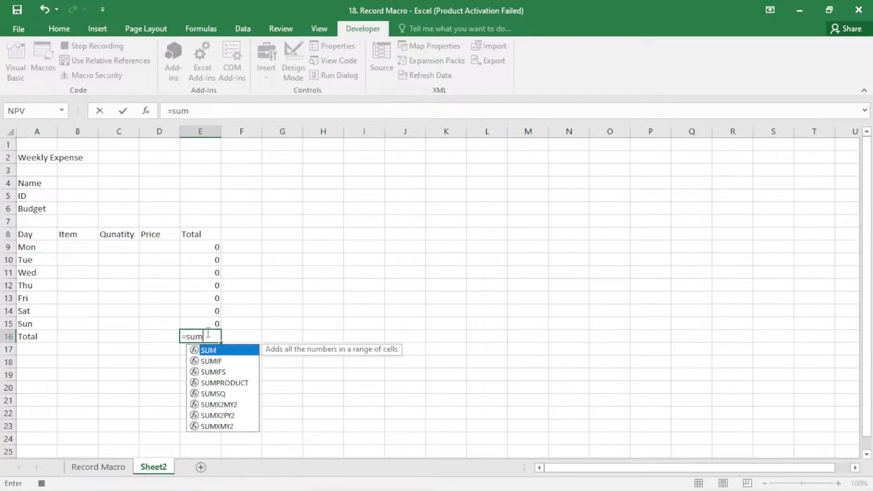
{"action": "key", "text": "Tab"}
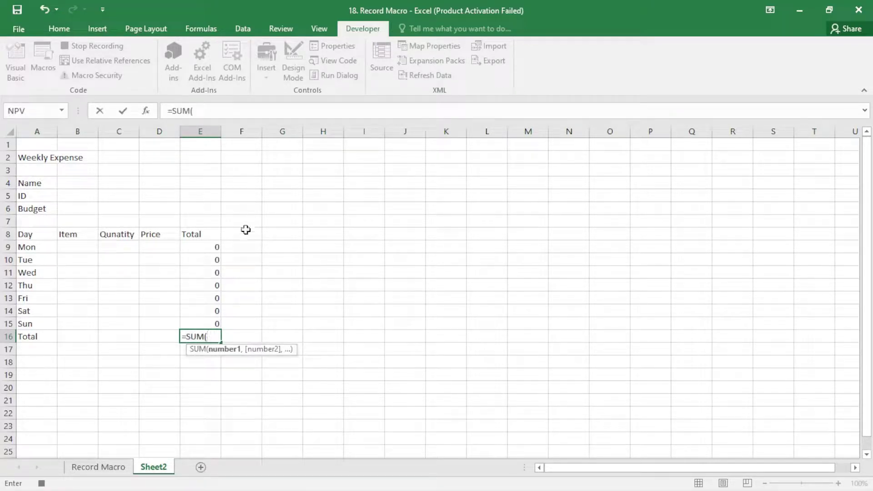
{"action": "left_click", "coordinate": [214, 250]}
{"action": "left_click_drag", "start_coordinate": [214, 250], "coordinate": [219, 321]}
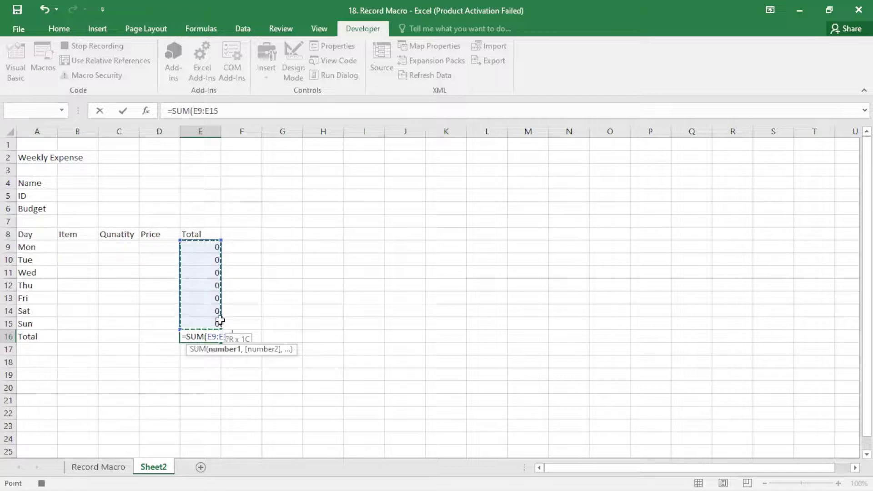
{"action": "key", "text": "Return"}
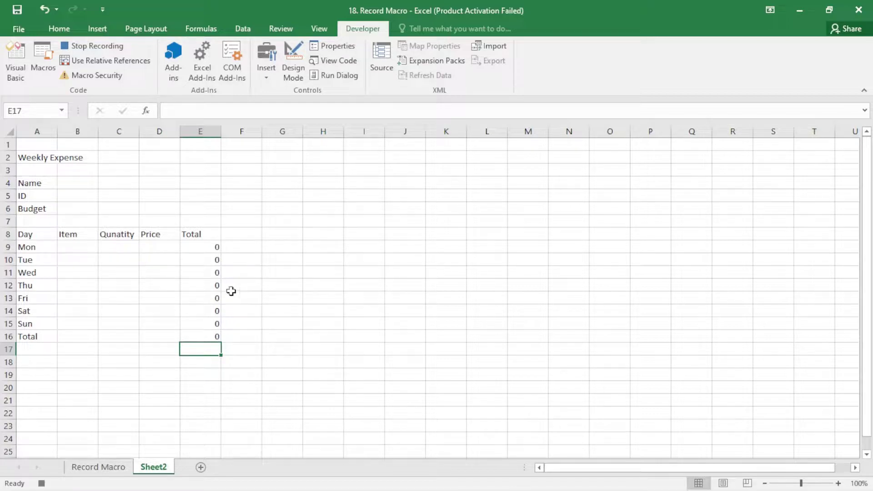
Apply the Total cell style to the total row A16:E16
{"action": "left_click_drag", "start_coordinate": [42, 337], "coordinate": [214, 340]}
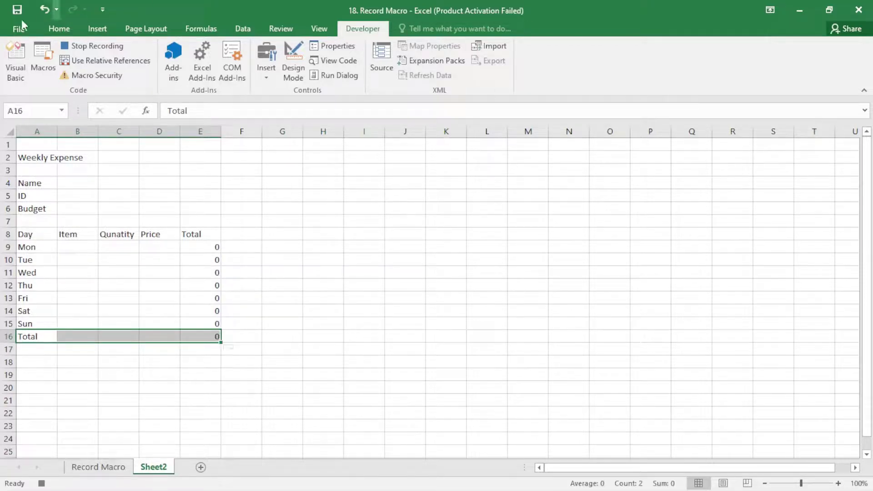
{"action": "left_click", "coordinate": [57, 30]}
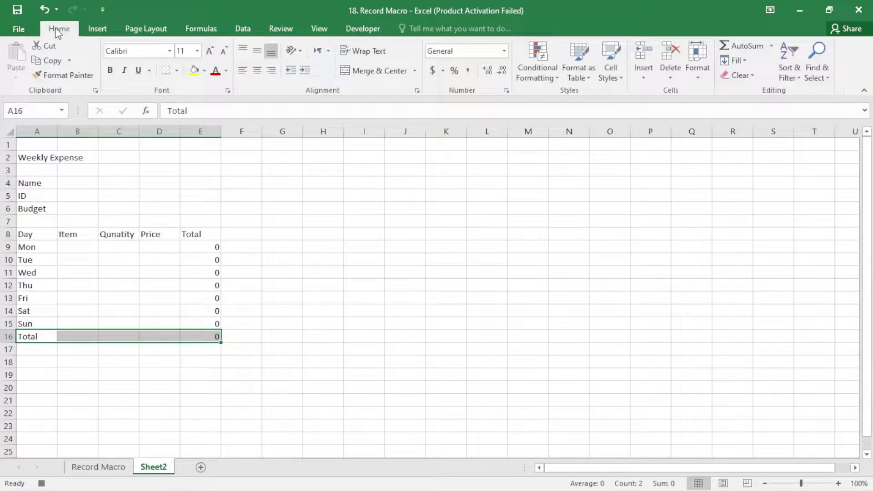
{"action": "left_click", "coordinate": [621, 75]}
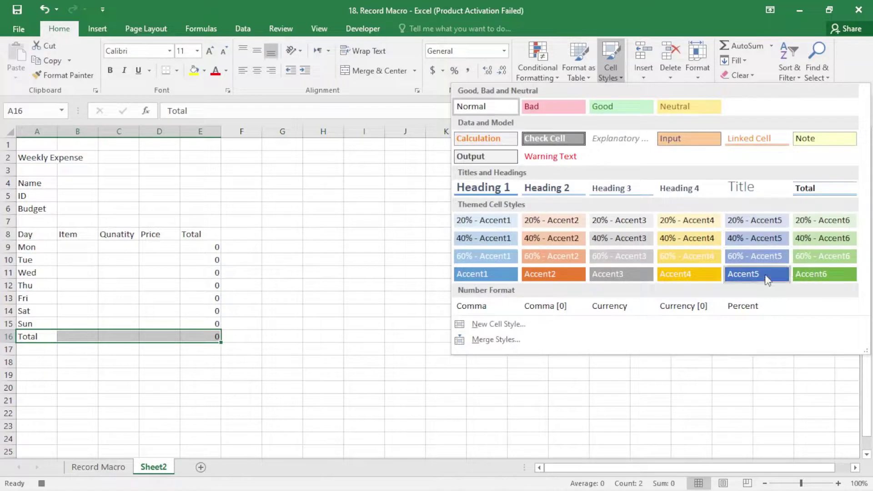
{"action": "left_click", "coordinate": [808, 190]}
{"action": "left_click", "coordinate": [194, 263]}
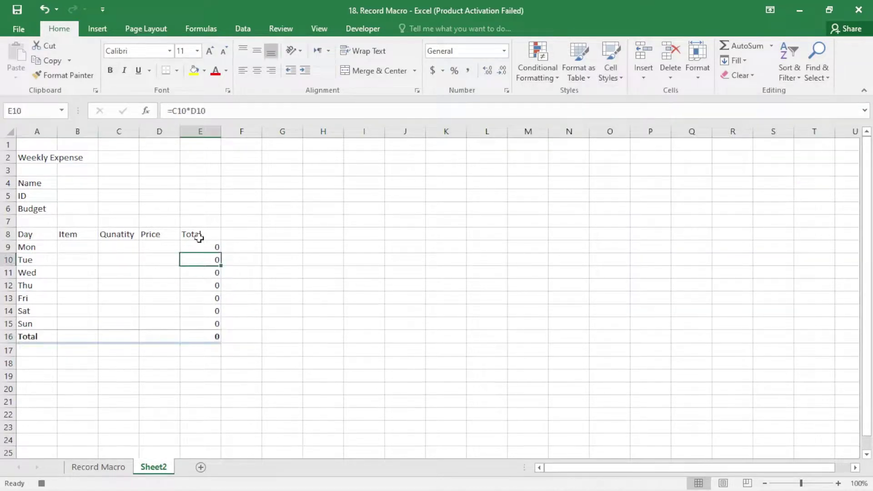
Apply the Accent6 cell style to the column headers in A8:E8
{"action": "left_click", "coordinate": [205, 230]}
{"action": "left_click_drag", "start_coordinate": [205, 230], "coordinate": [29, 234]}
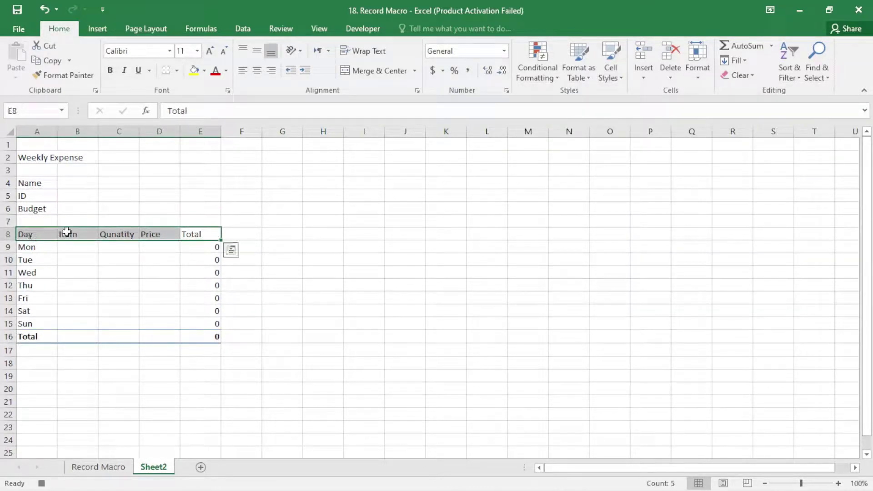
{"action": "left_click", "coordinate": [611, 69]}
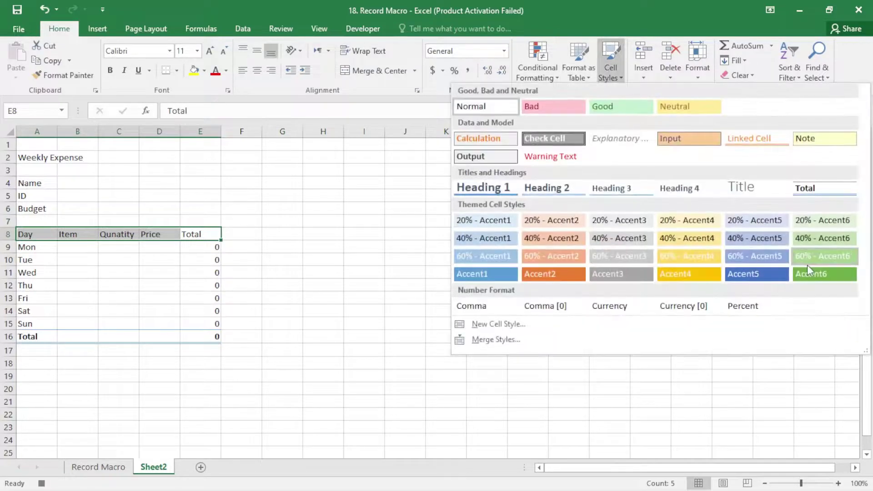
{"action": "left_click", "coordinate": [824, 272]}
Apply the 40% - Accent6 cell style to the weekdays in A9:A15
{"action": "left_click_drag", "start_coordinate": [43, 245], "coordinate": [54, 324]}
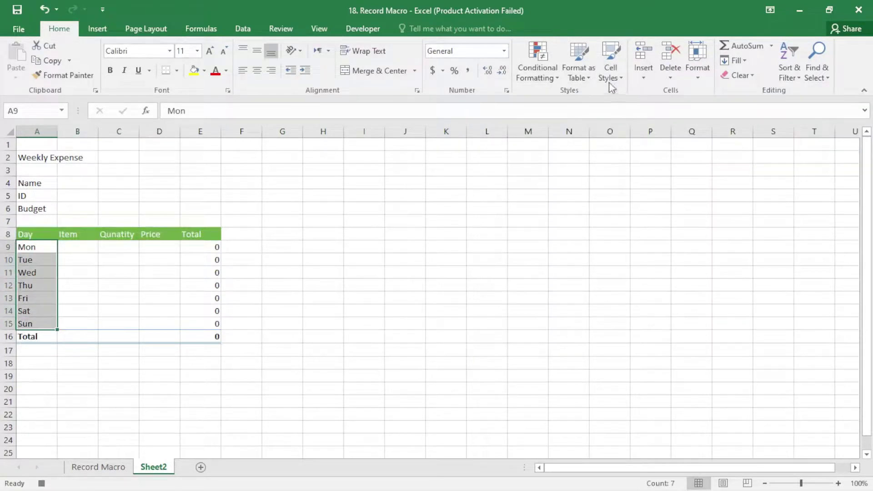
{"action": "left_click", "coordinate": [611, 66]}
{"action": "left_click", "coordinate": [832, 237]}
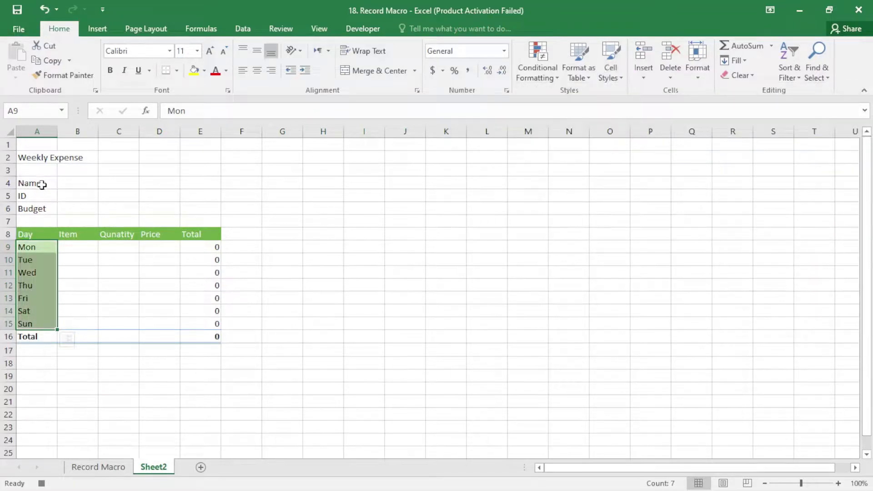
Apply the 20% - Accent6 cell style to the Name, ID and Budget labels in A4:A6
{"action": "left_click_drag", "start_coordinate": [41, 183], "coordinate": [40, 207]}
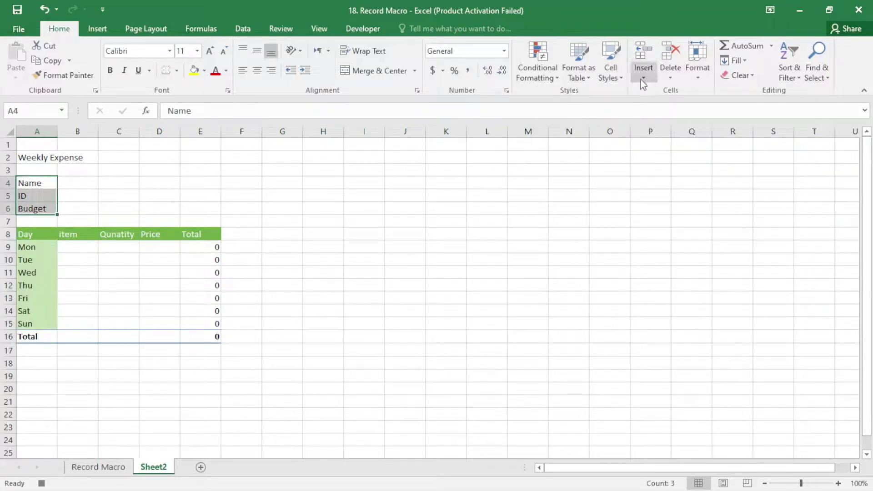
{"action": "left_click", "coordinate": [613, 81]}
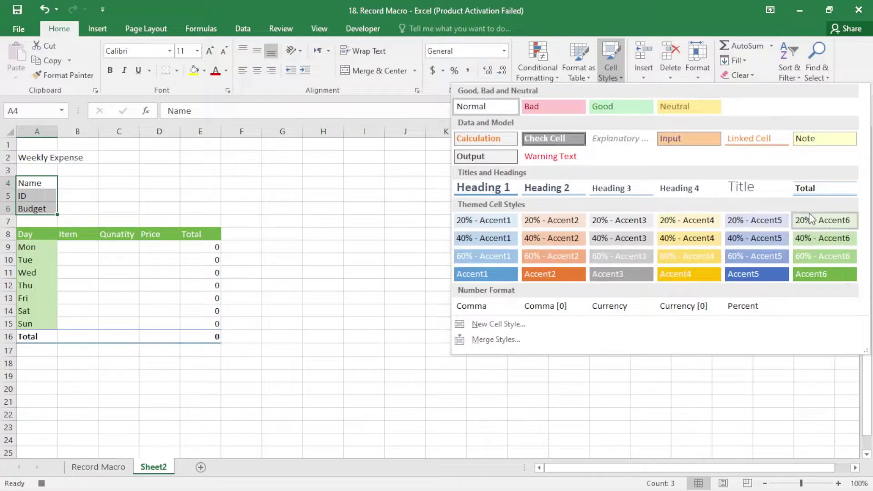
{"action": "left_click", "coordinate": [822, 222]}
{"action": "left_click", "coordinate": [68, 200]}
Increase the font size of the Weekly Expense title in cell A2 by four increments
{"action": "left_click", "coordinate": [69, 160]}
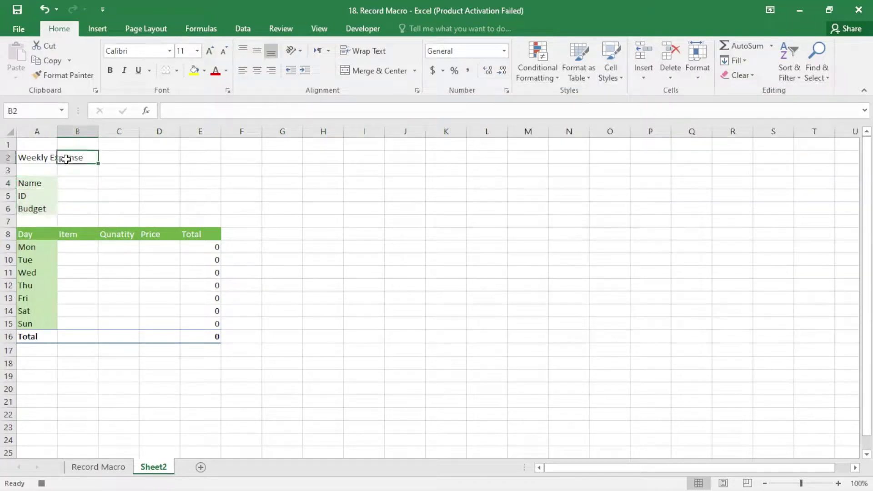
{"action": "left_click", "coordinate": [17, 156]}
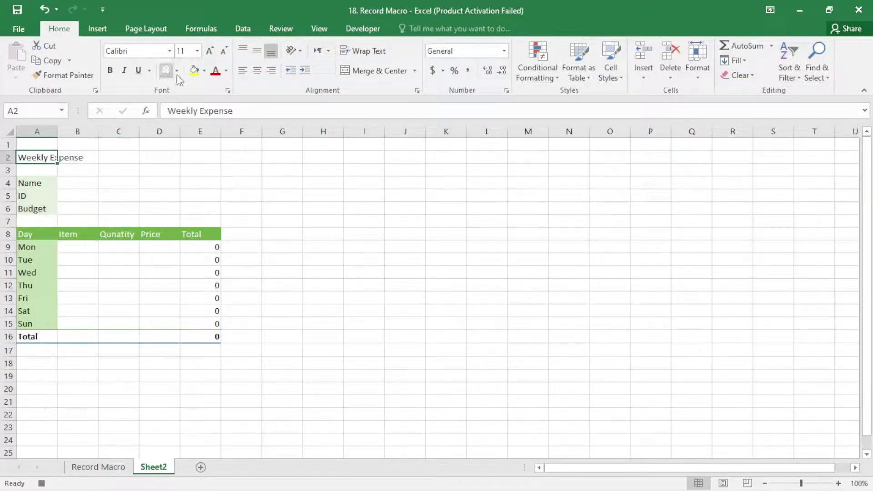
{"action": "left_click", "coordinate": [210, 51]}
{"action": "left_click", "coordinate": [210, 52]}
{"action": "left_click", "coordinate": [210, 51]}
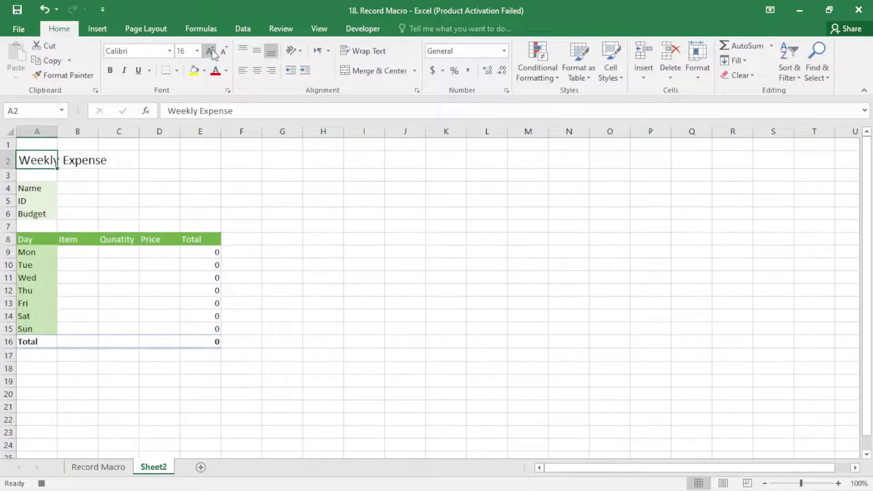
{"action": "left_click", "coordinate": [210, 51]}
{"action": "left_click", "coordinate": [199, 189]}
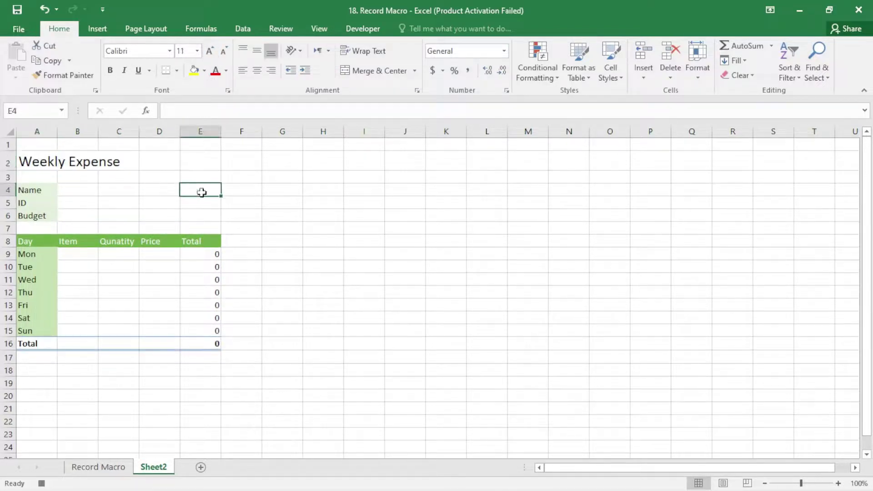
Select cell C11 and stop recording the weekly expense macro
{"action": "left_click", "coordinate": [136, 280]}
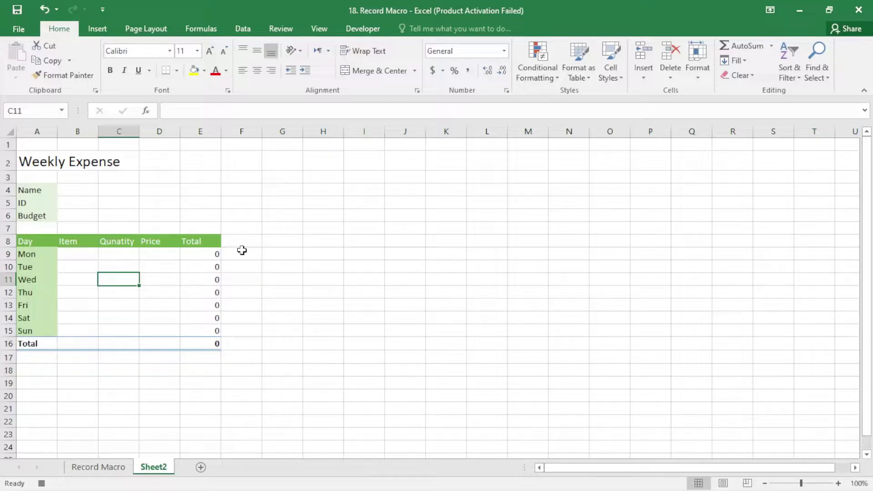
{"action": "left_click", "coordinate": [363, 28]}
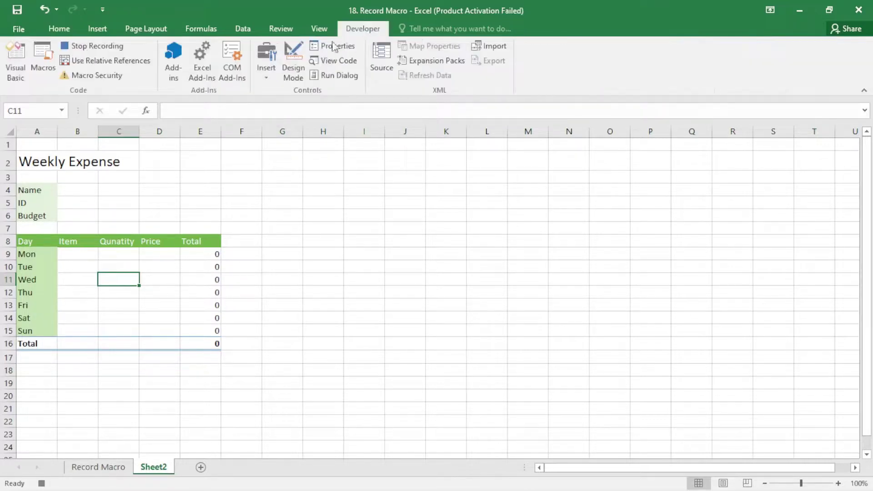
{"action": "left_click", "coordinate": [93, 48]}
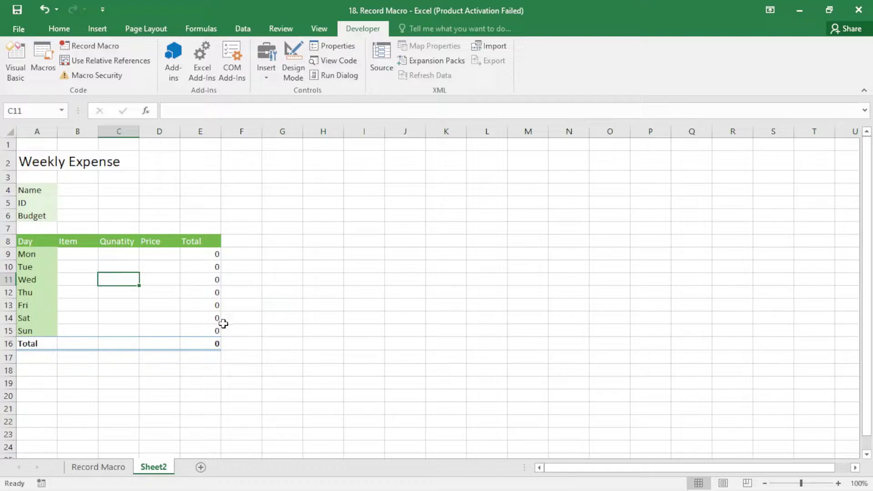
Save the workbook in the Pre Advance folder as an Excel Macro-Enabled Workbook, keeping the file name 18. Record Macro
{"action": "left_click", "coordinate": [21, 10]}
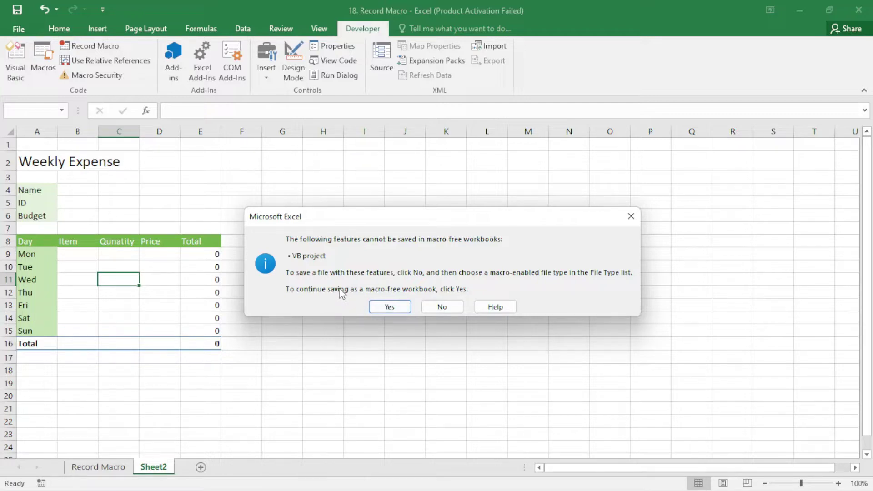
{"action": "left_click", "coordinate": [442, 307]}
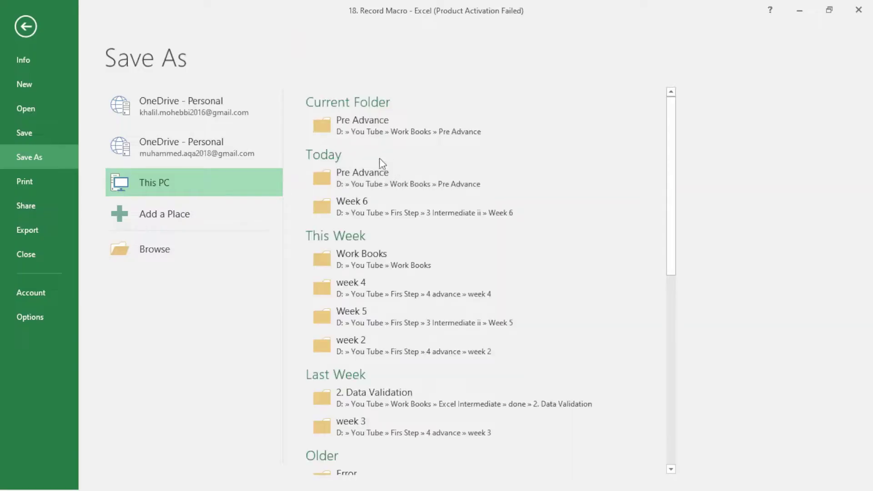
{"action": "left_click", "coordinate": [407, 135]}
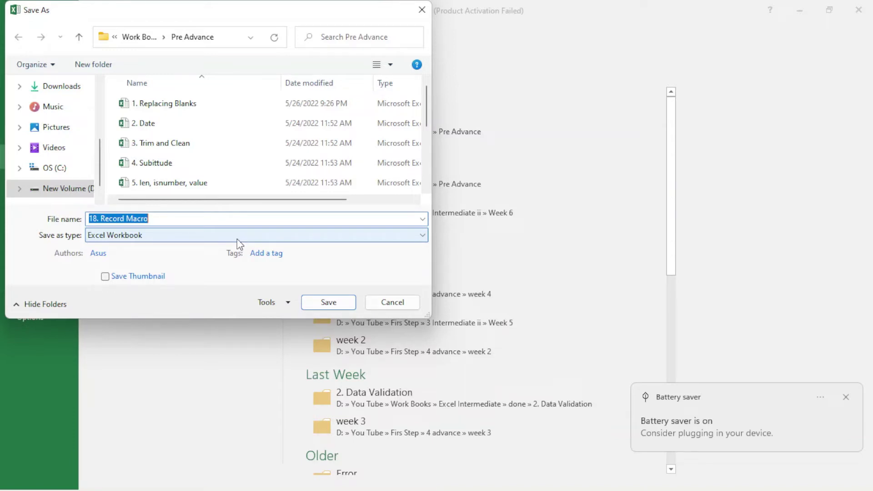
{"action": "left_click", "coordinate": [238, 240]}
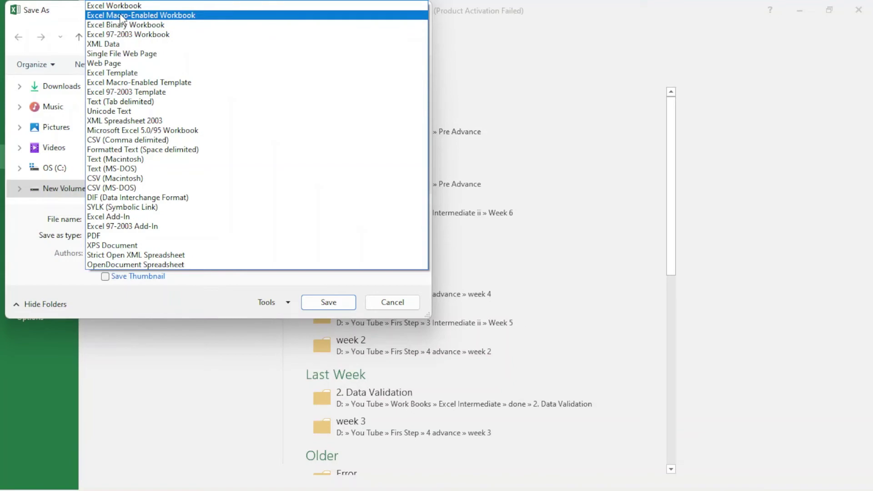
{"action": "left_click", "coordinate": [120, 15]}
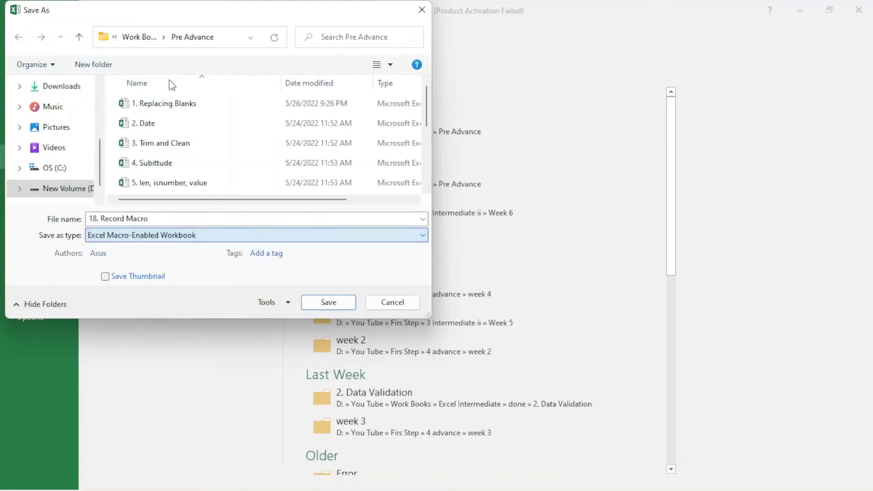
{"action": "left_click", "coordinate": [328, 303]}
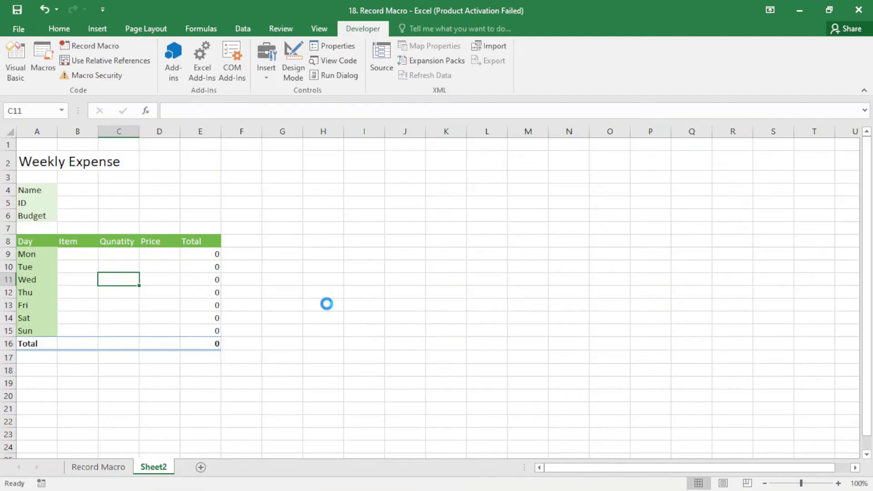